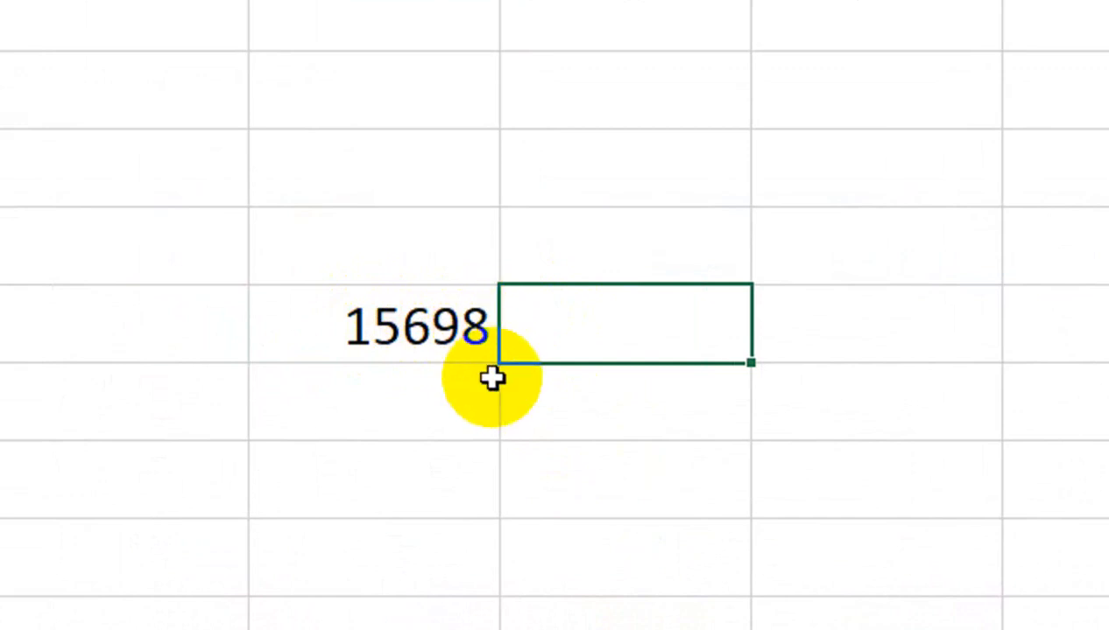
Step: Try the formula =SUM(D5)+1 in cell E5 and clear it again
text(=s)
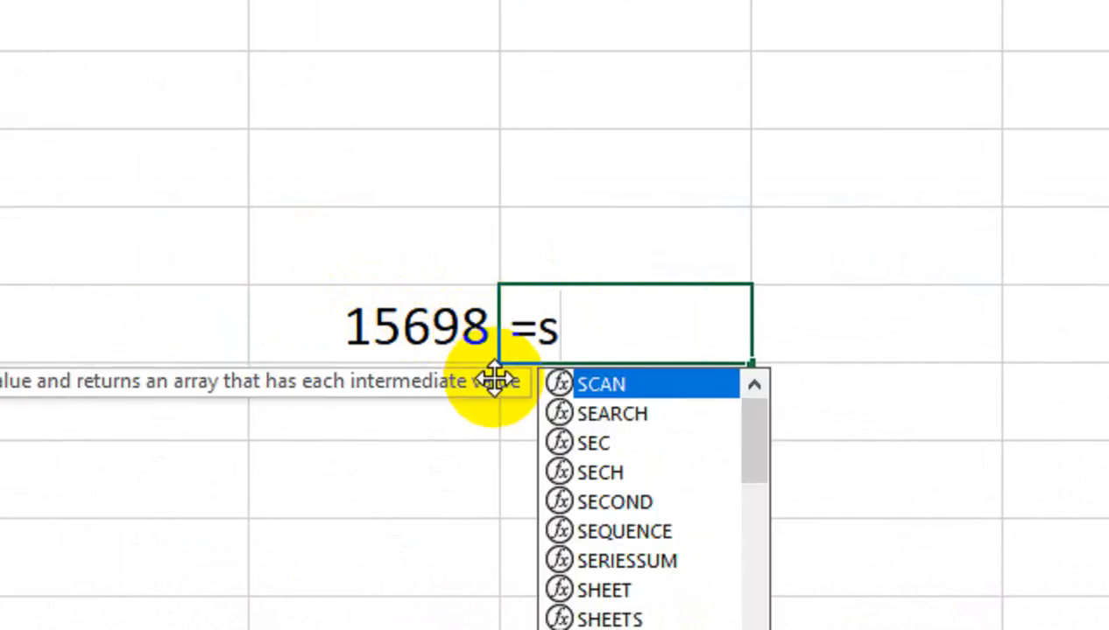
text(um)
key(Tab)
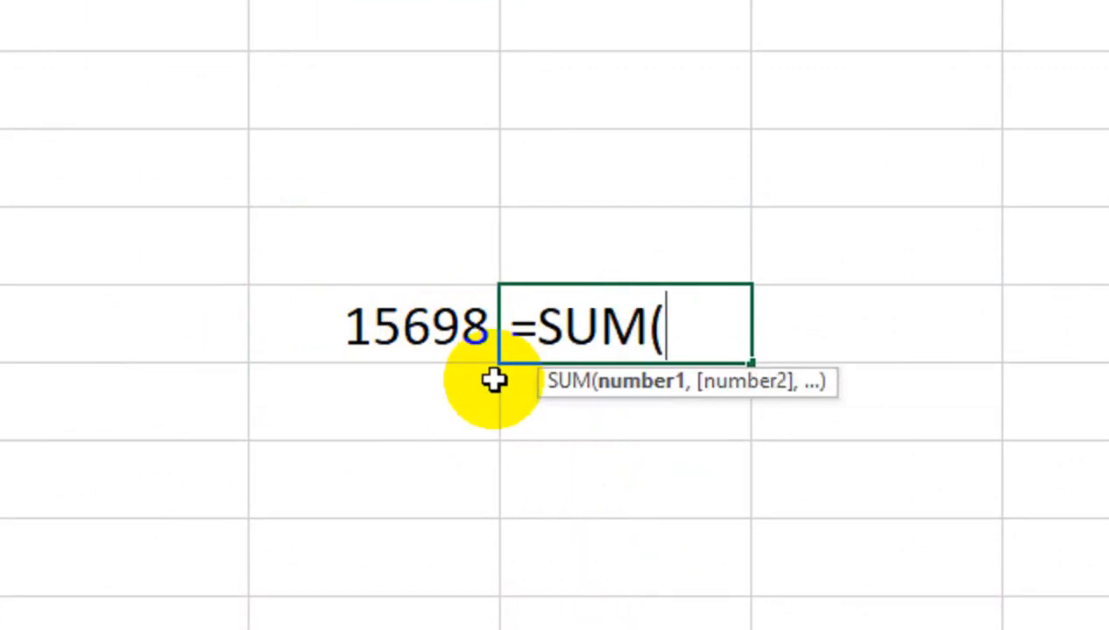
key(Left)
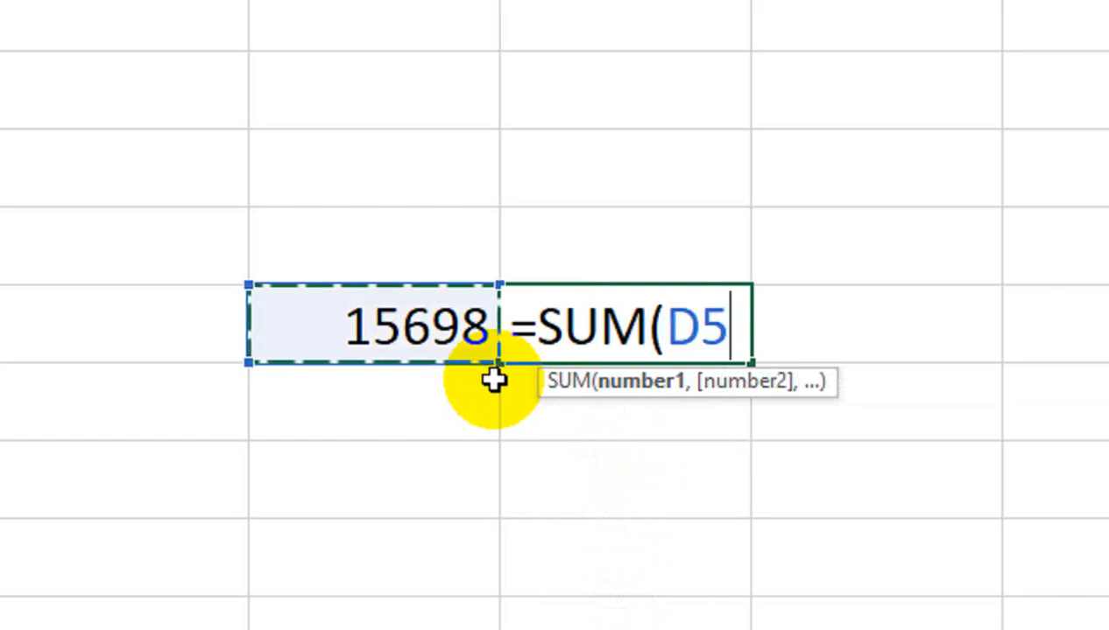
text())
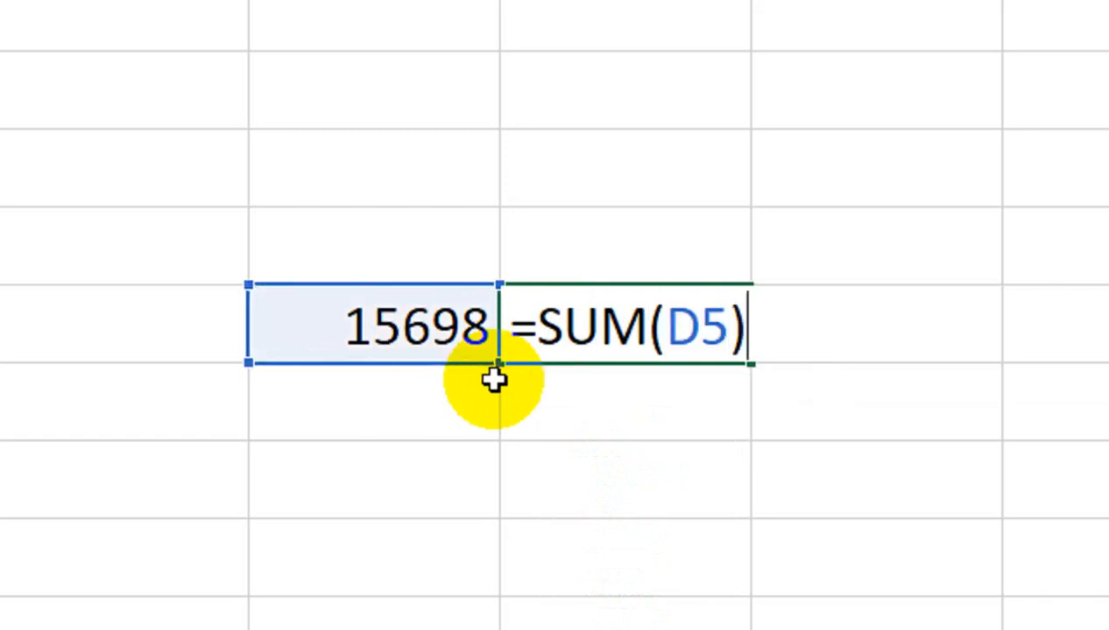
text(+1)
key(Return)
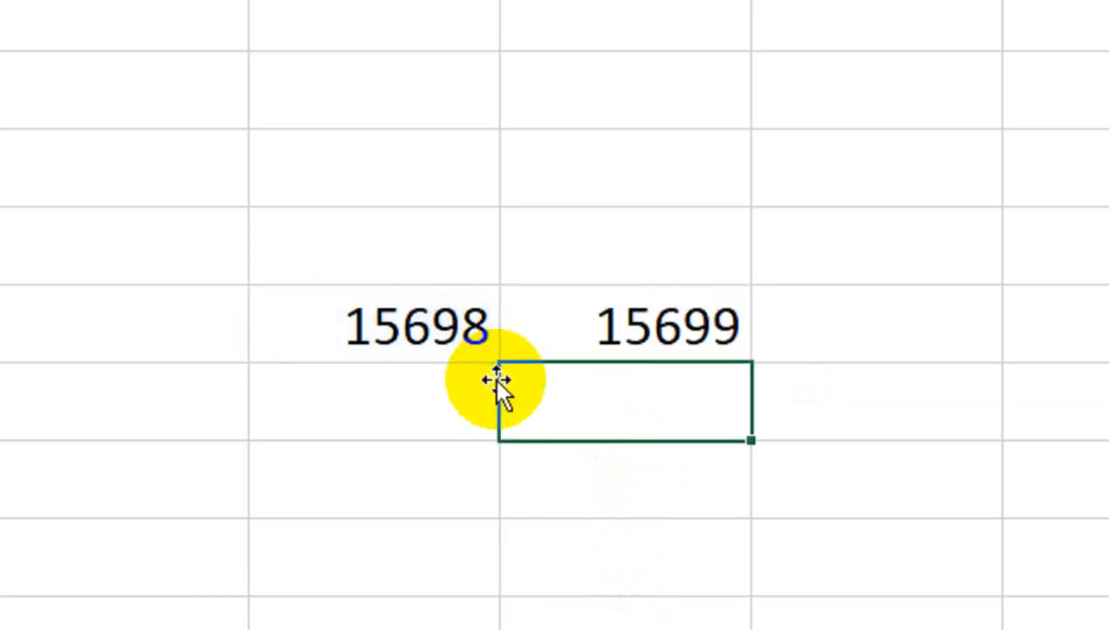
key(Up)
key(Delete)
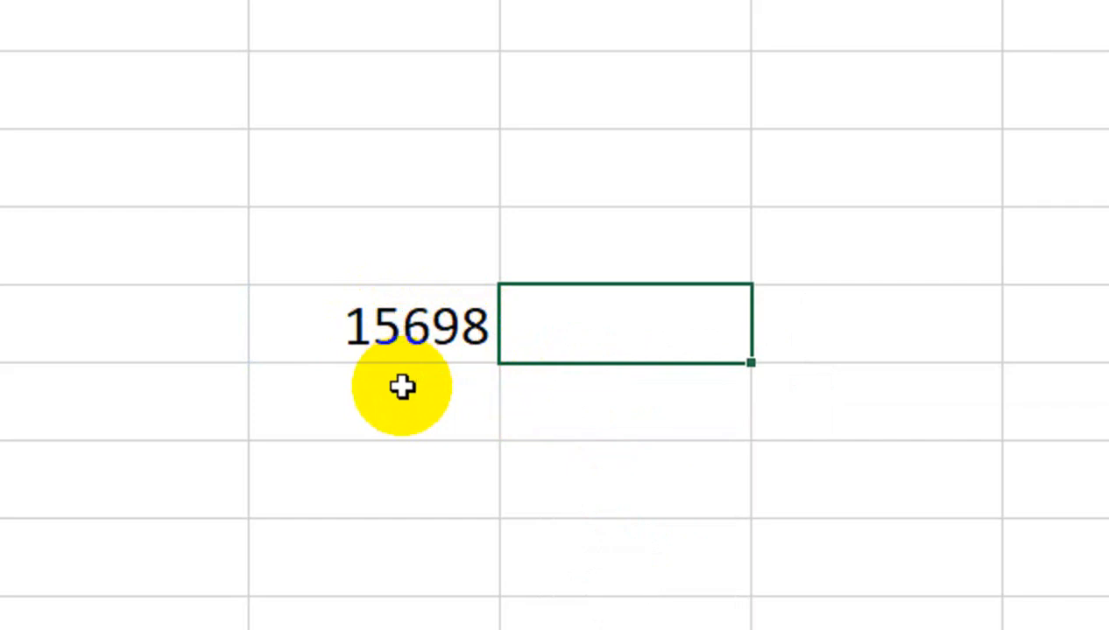
Step: Enter the digits 1, 5, 6, 9 and 8 in separate cells from E5 to I5
text(1)
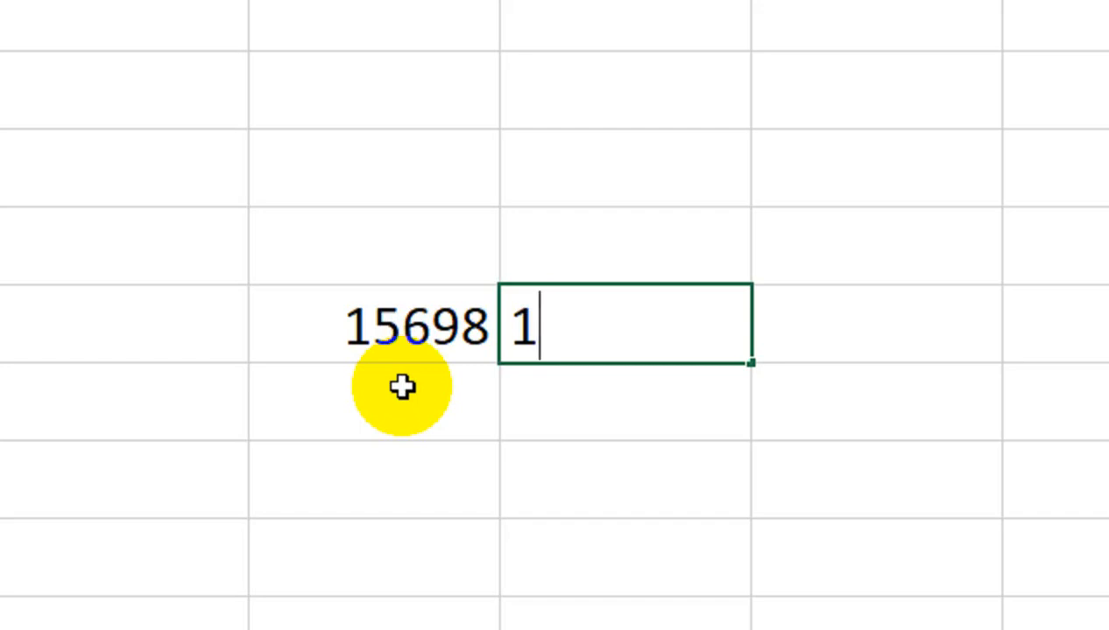
key(Tab)
text(5)
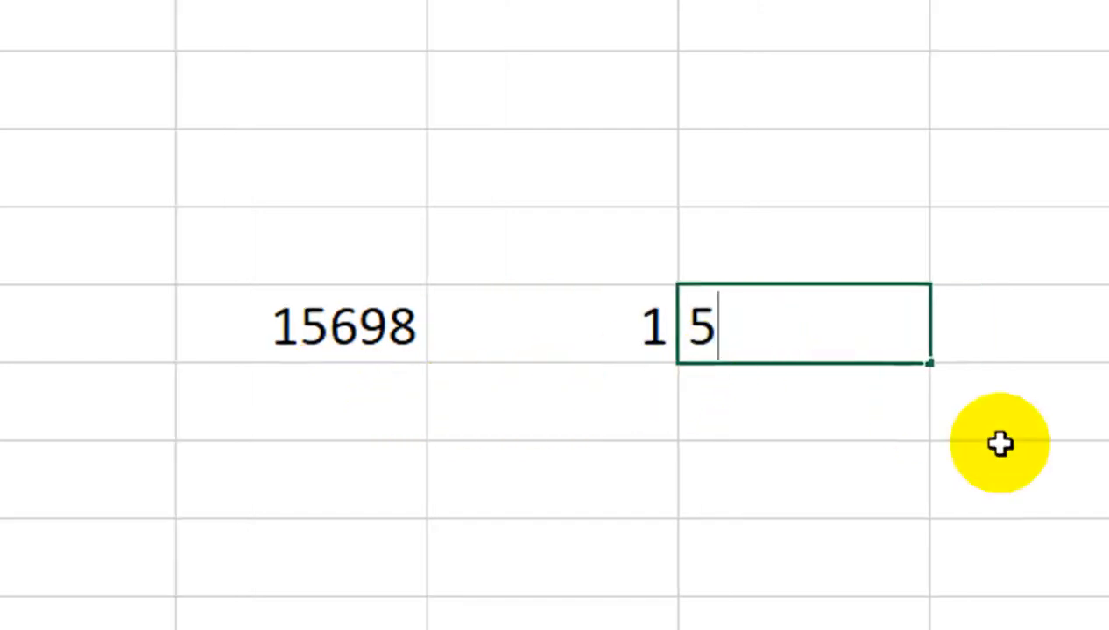
key(Tab)
text(6)
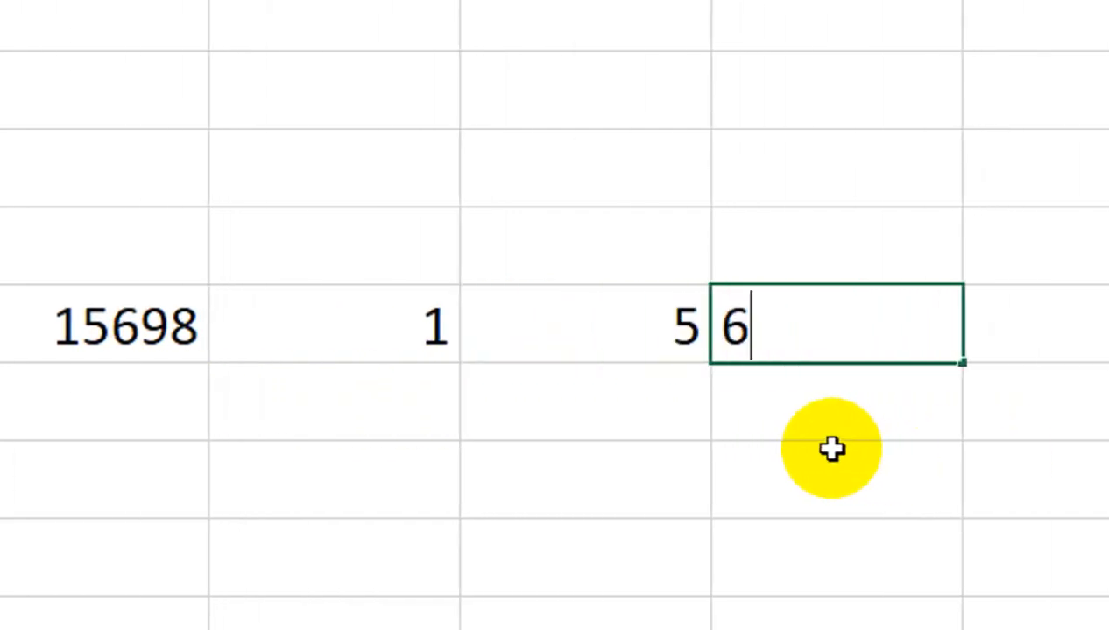
key(Tab)
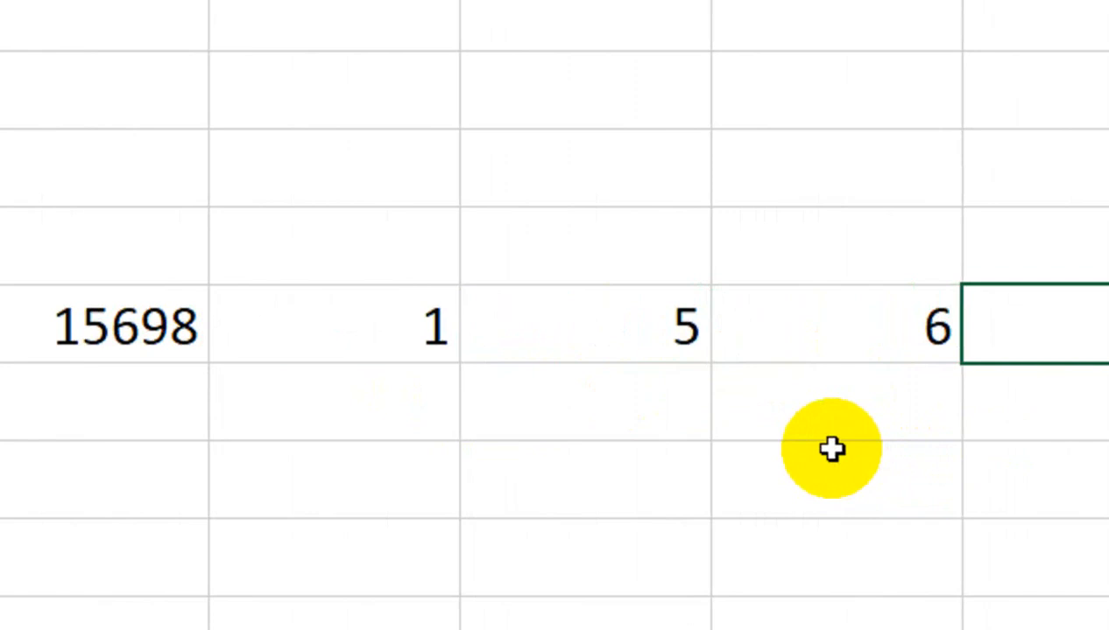
text(9)
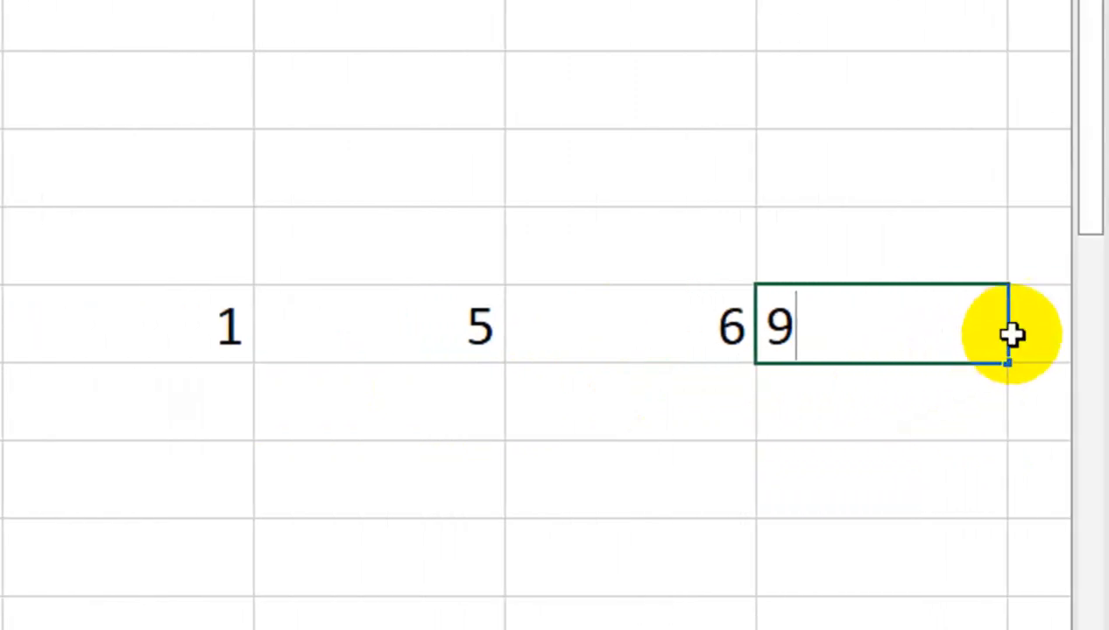
key(Tab)
text(8)
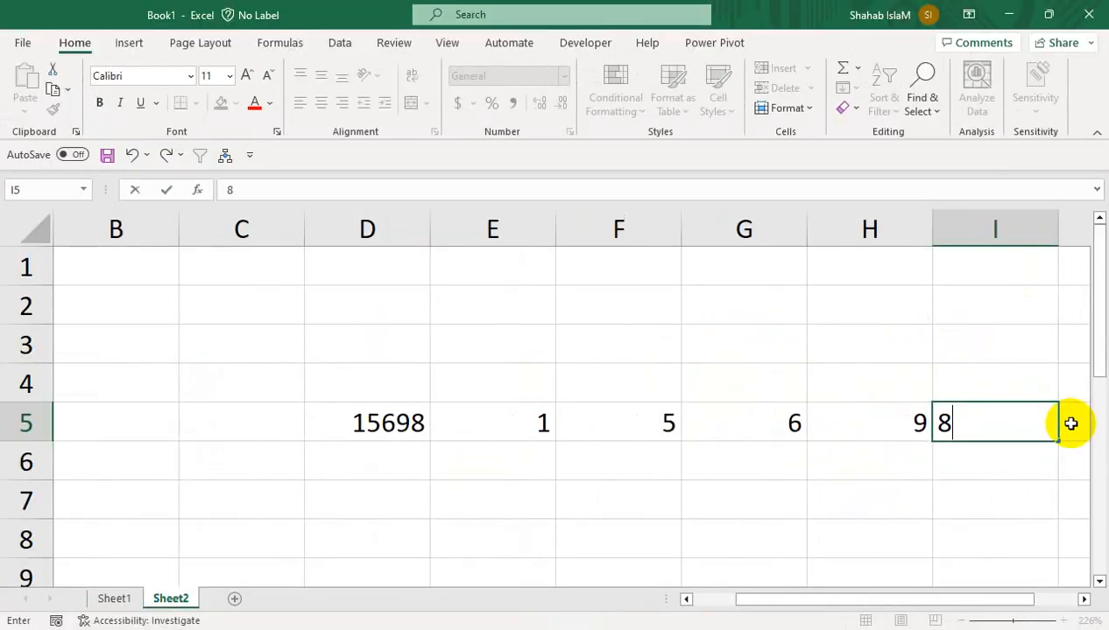
key(Return)
Step: Total the separate digits in cell F7 with the formula =SUM(E5:I5)
click(654, 502)
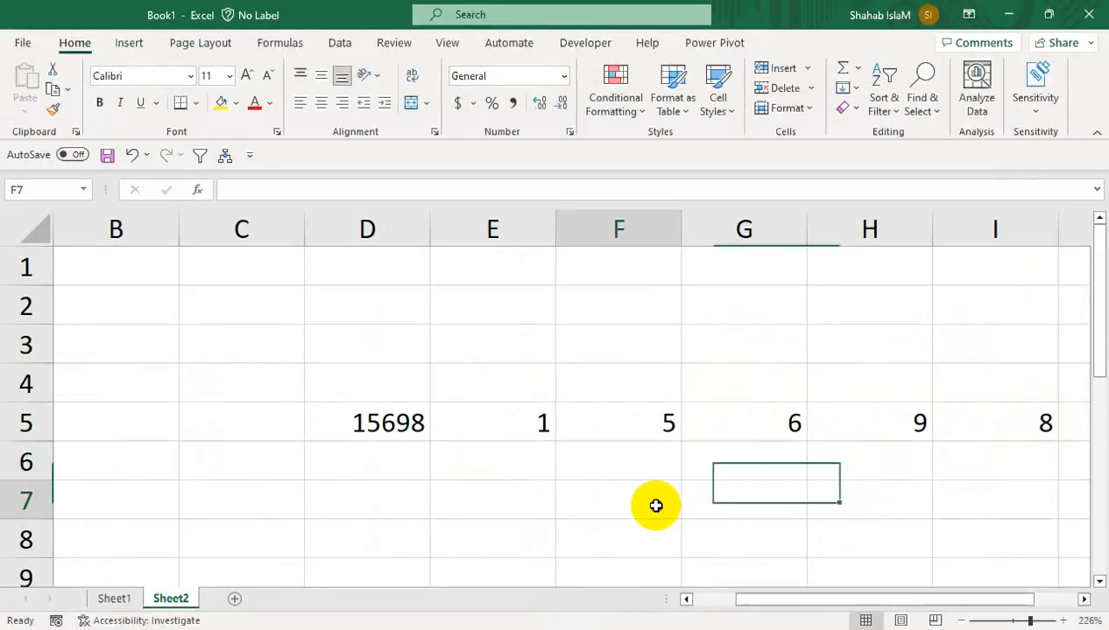
text(=su)
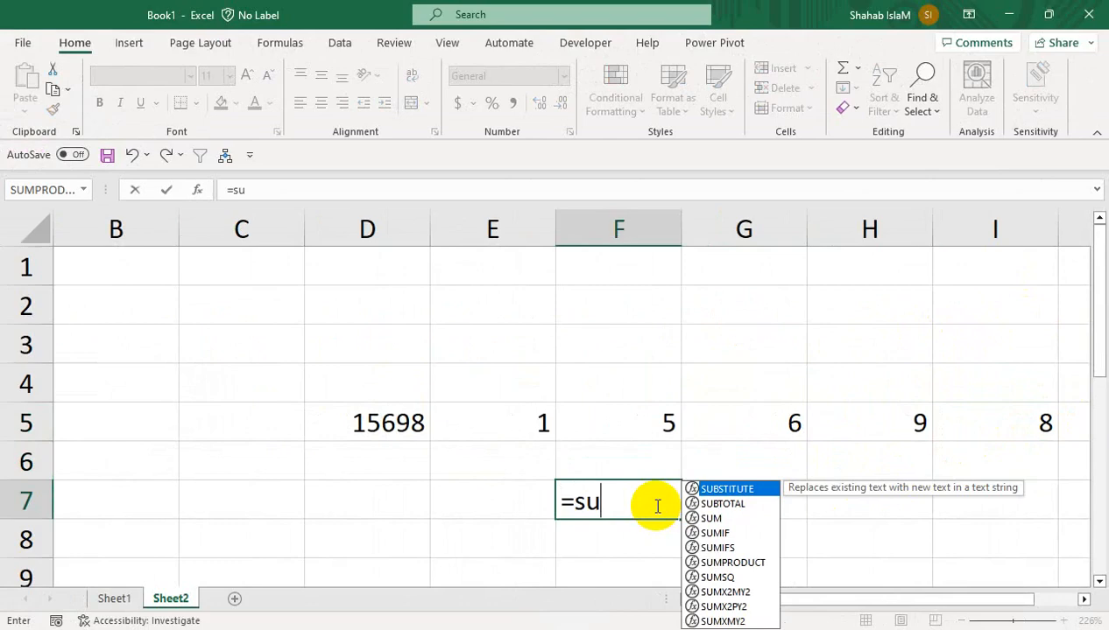
text(m)
key(Tab)
key(Up)
key(Up)
key(Left)
key(shift+Right)
key(shift+Right)
key(shift+Right)
key(shift+Right)
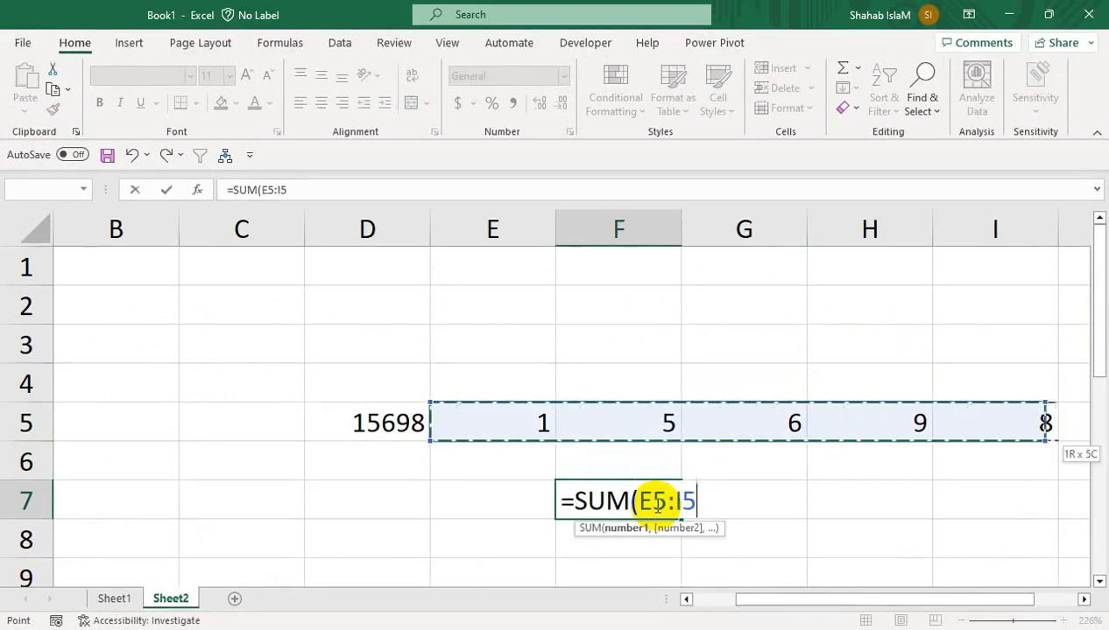
text())
key(Return)
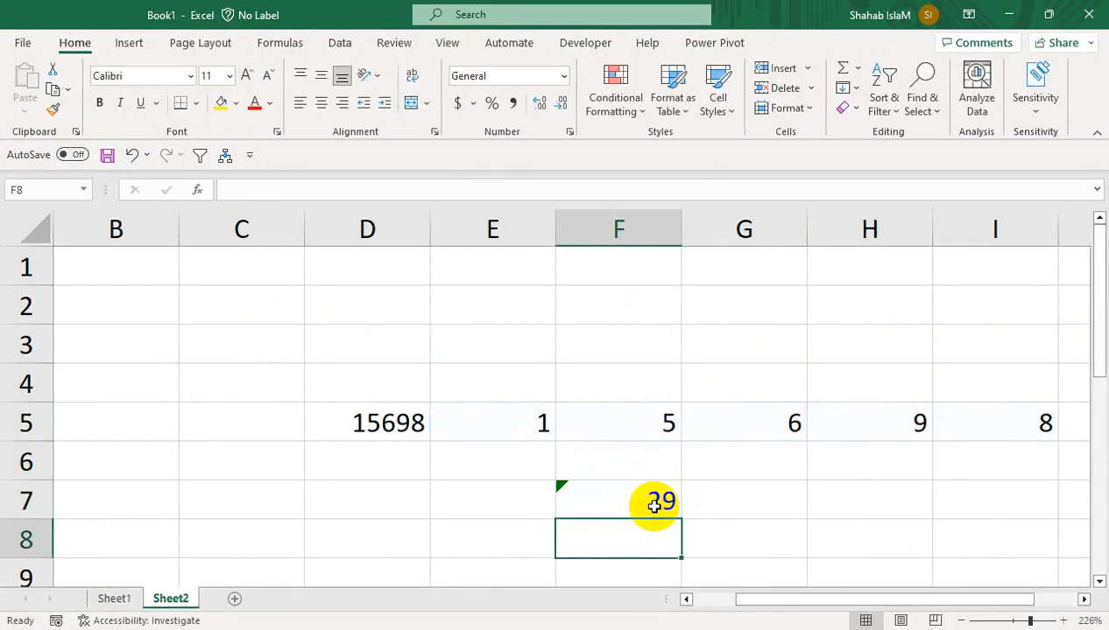
click(654, 506)
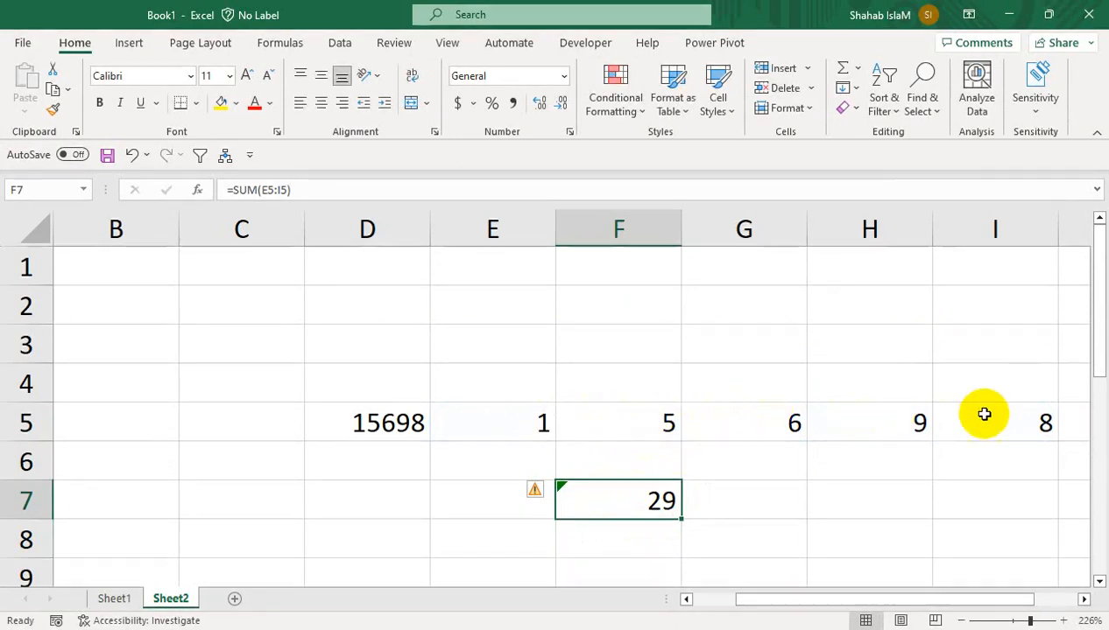
Step: Change the digit in cell F5 to 10 to test the sum formula
click(667, 424)
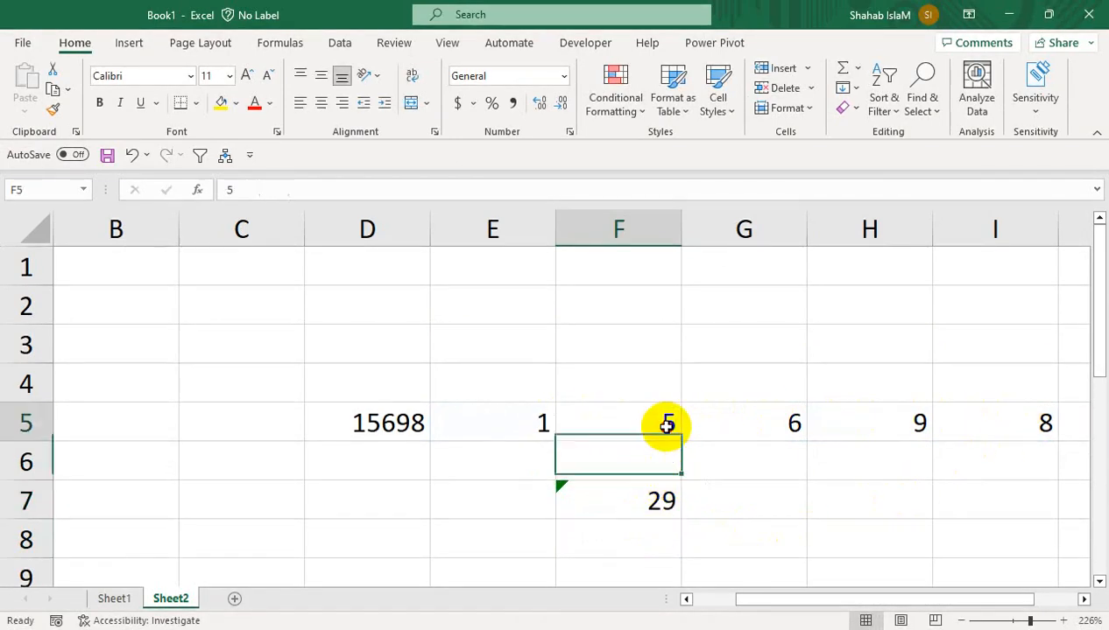
text(10)
key(Return)
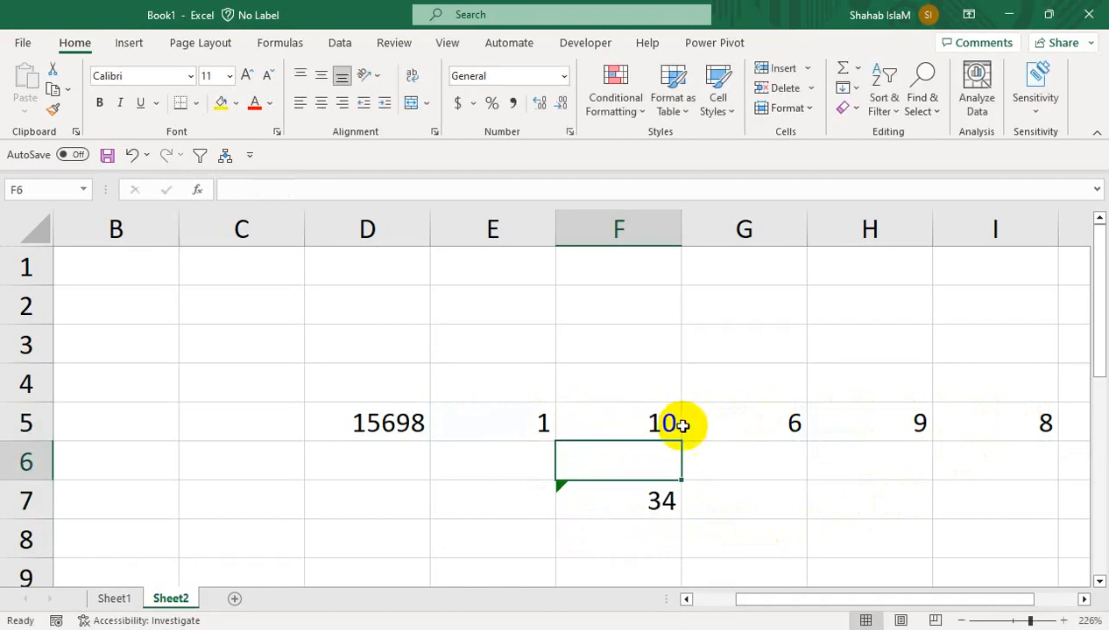
click(363, 424)
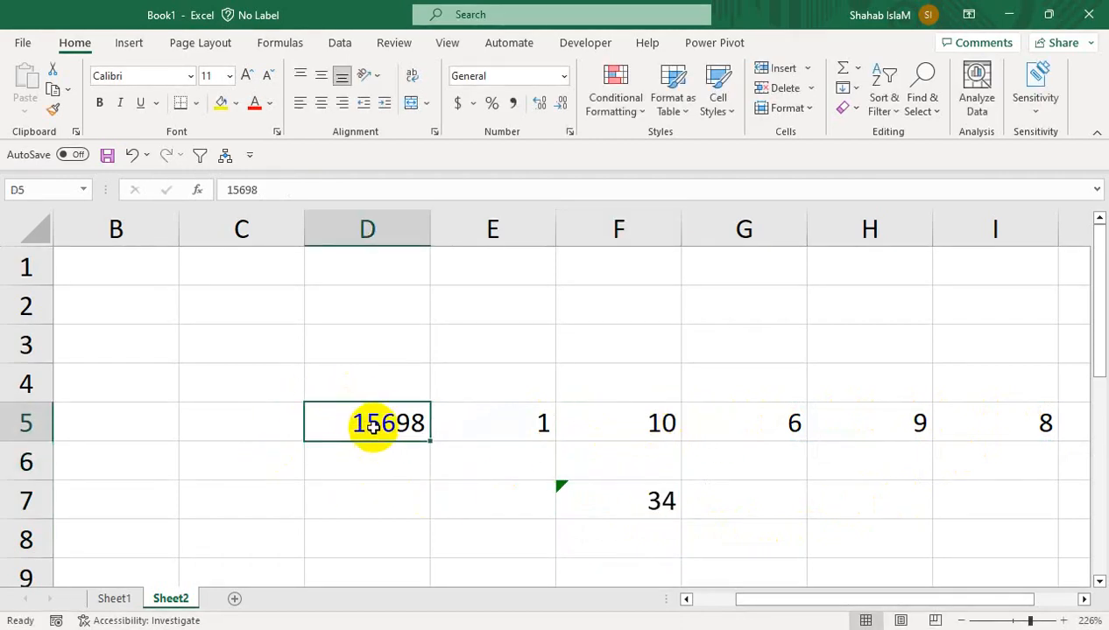
Step: Clear the separate digits in E5:I5 and the sum formula in F7
drag(495, 422, 951, 417)
key(Delete)
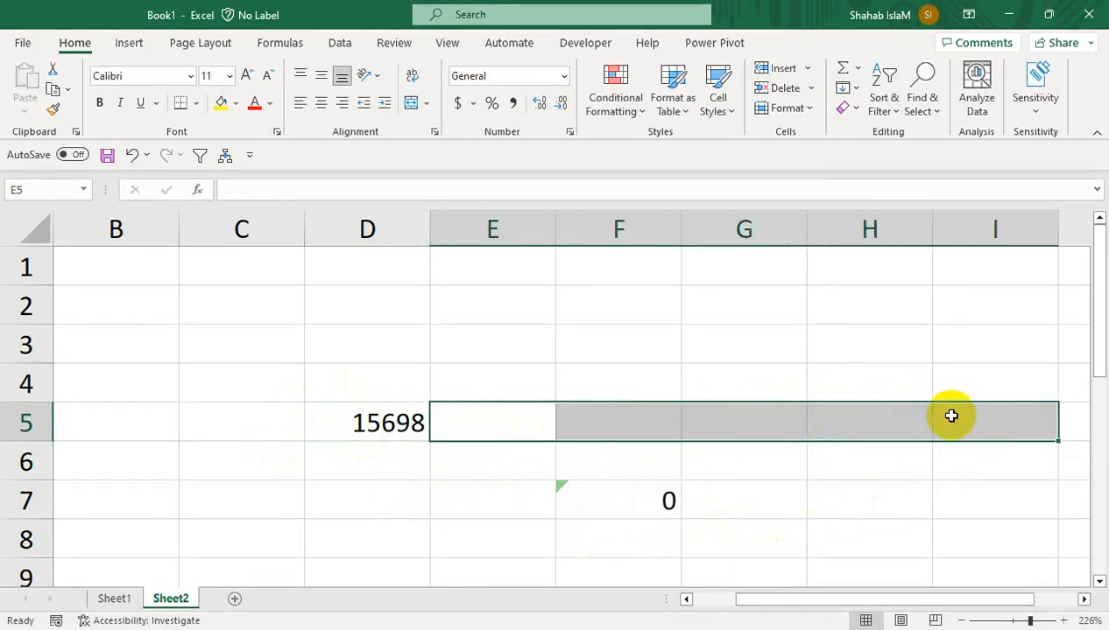
click(618, 483)
key(Delete)
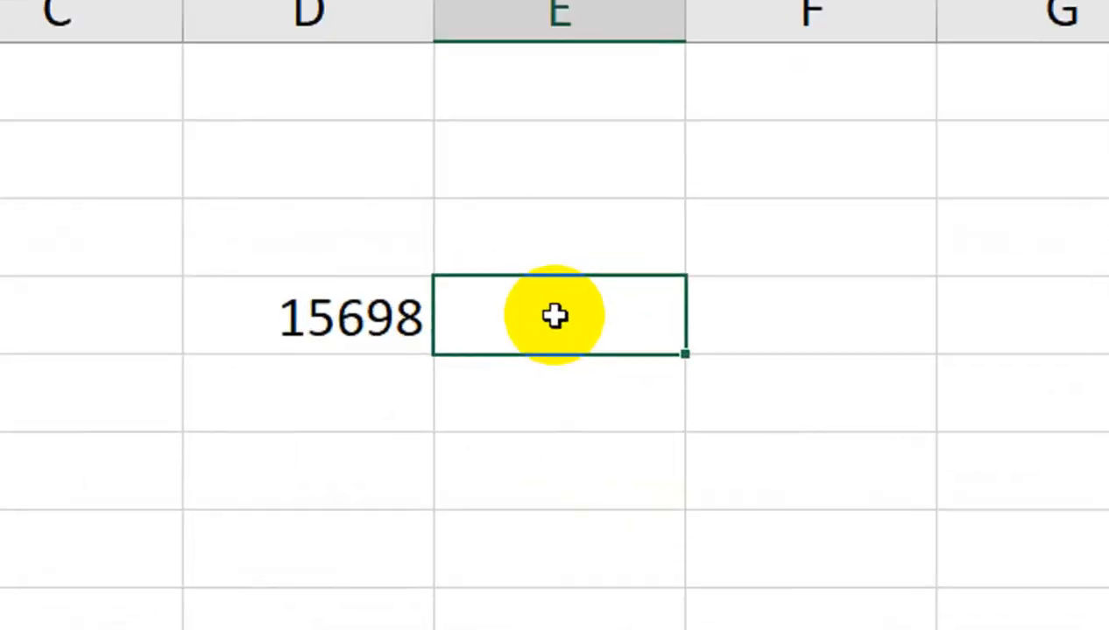
Step: Count the characters of the number in D4 by entering =LEN(D4) in cell E4
text(=)
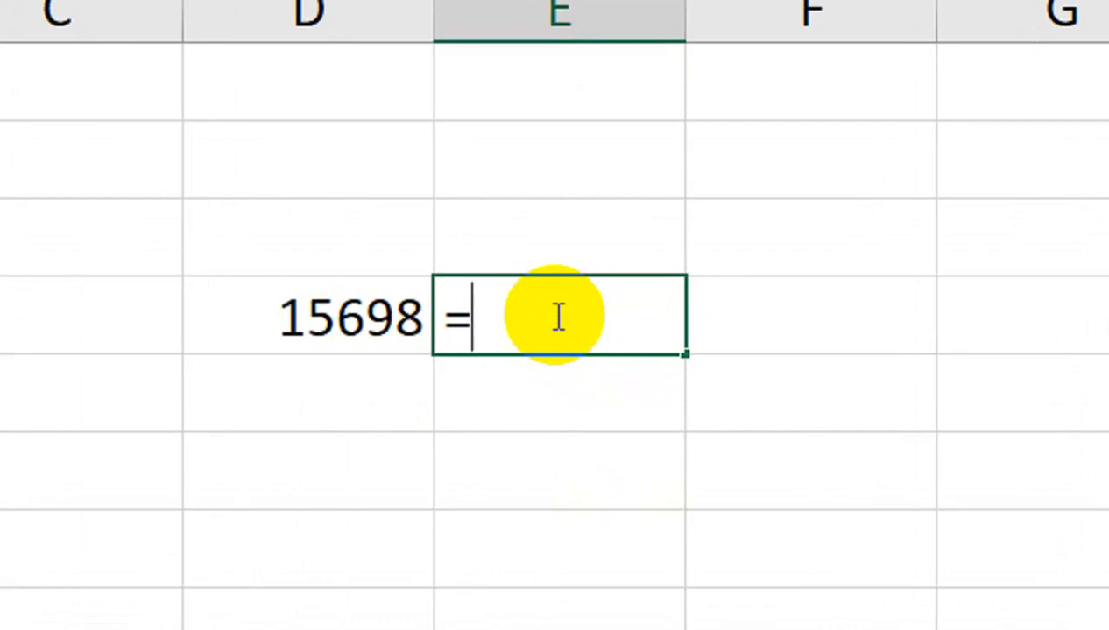
text(len)
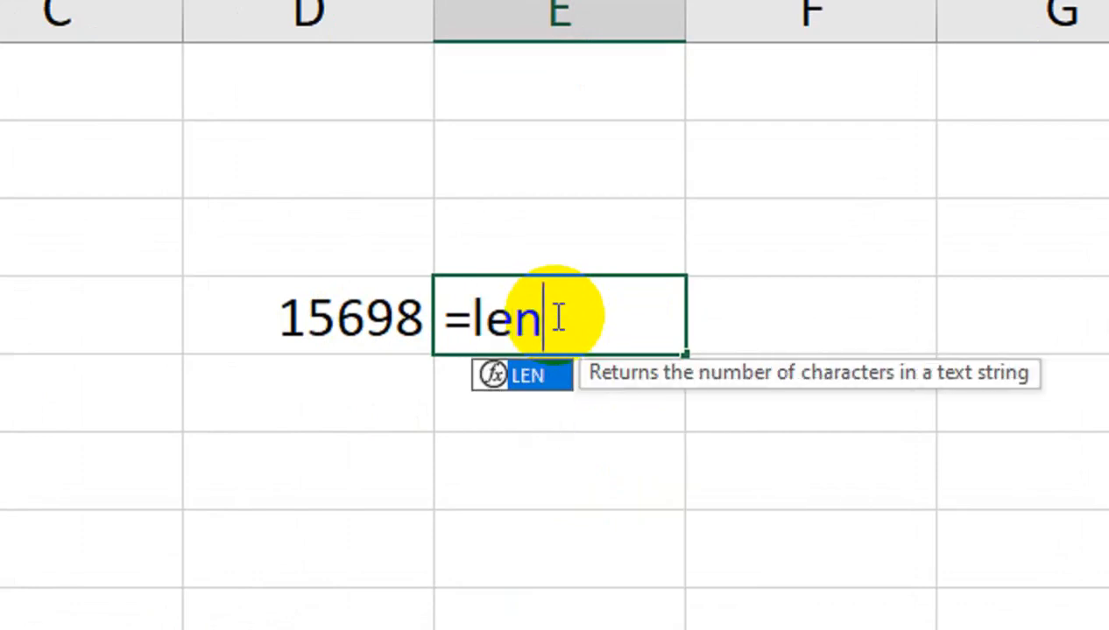
key(Tab)
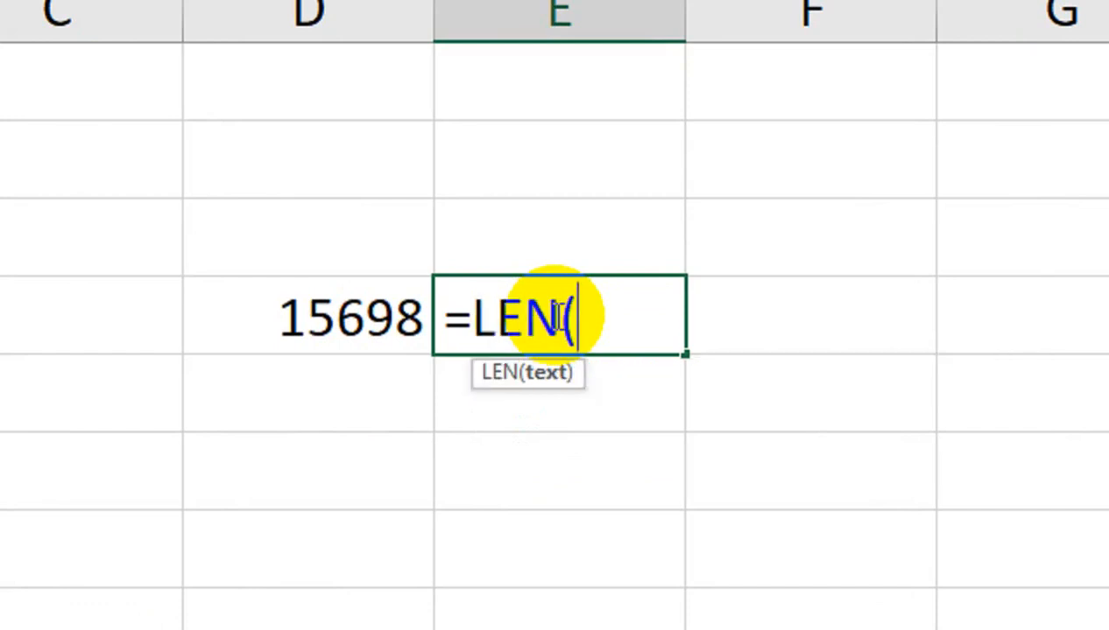
key(Left)
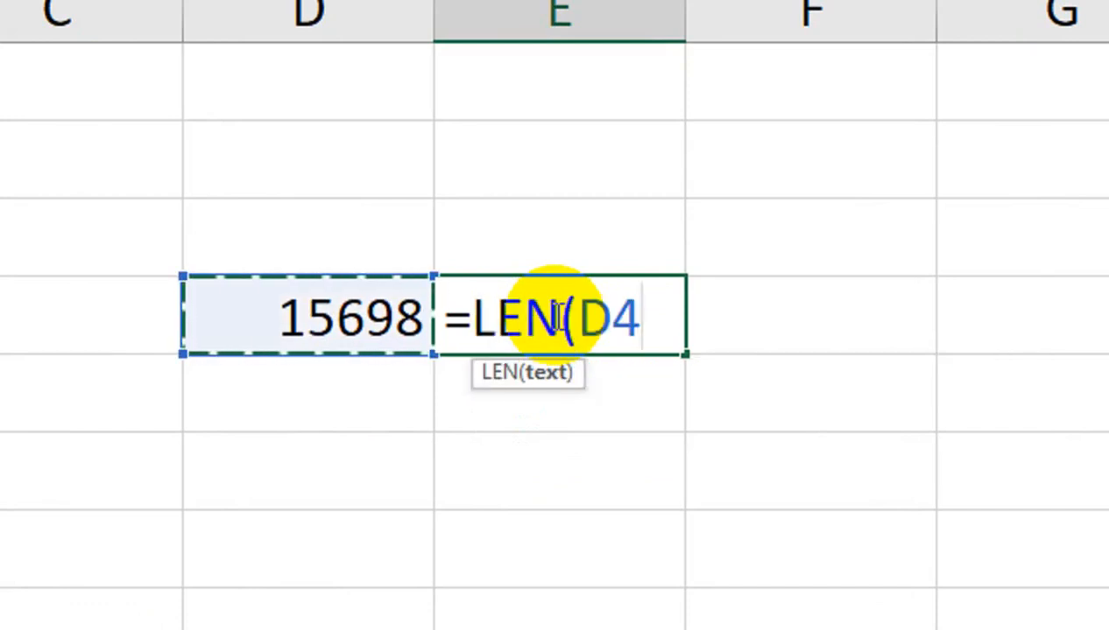
text())
key(Return)
key(Up)
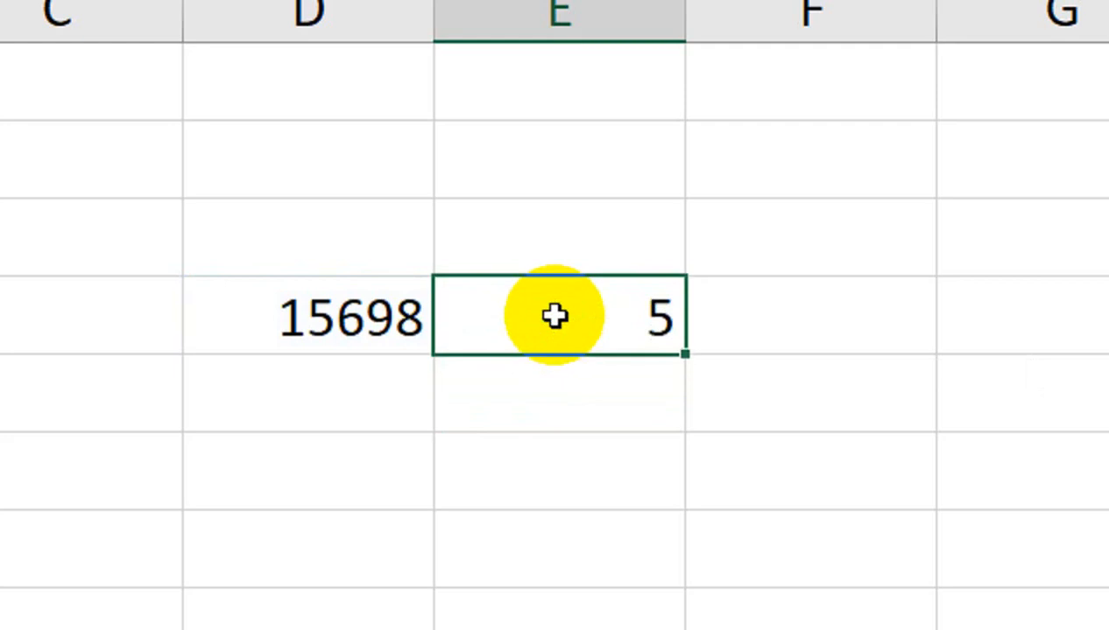
Step: Replace the number in cell D4, trying 65 first and finishing with 12365
key(Left)
text(65)
key(Return)
key(Up)
text(12365)
key(Return)
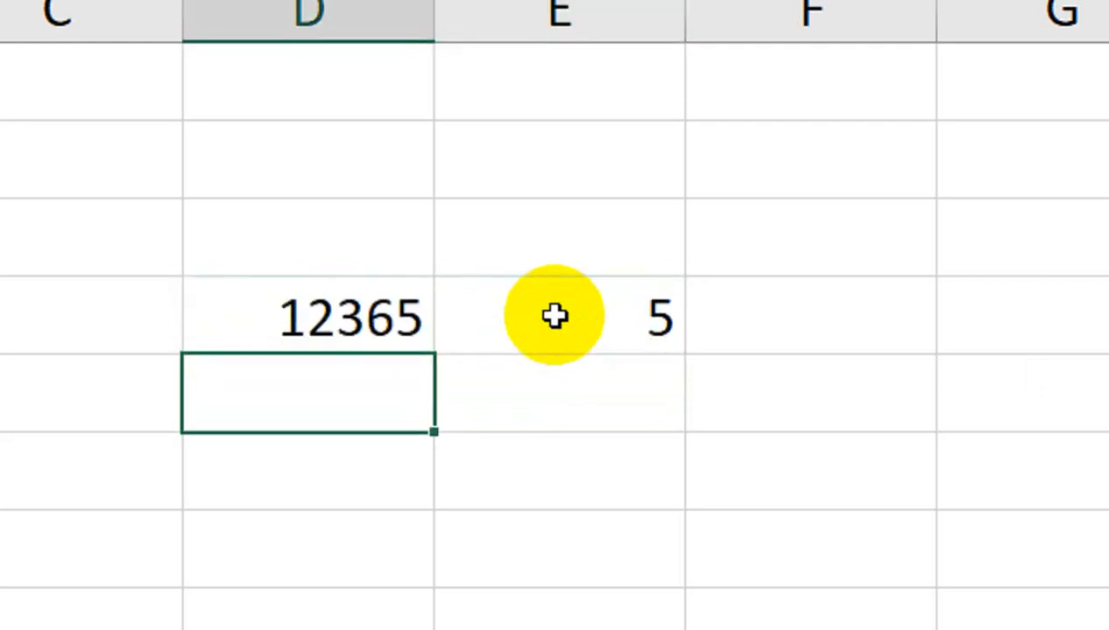
Step: Clear the LEN formula in cell E4 and try entering =ROW(INDEX("1:5")) there
click(555, 317)
key(Delete)
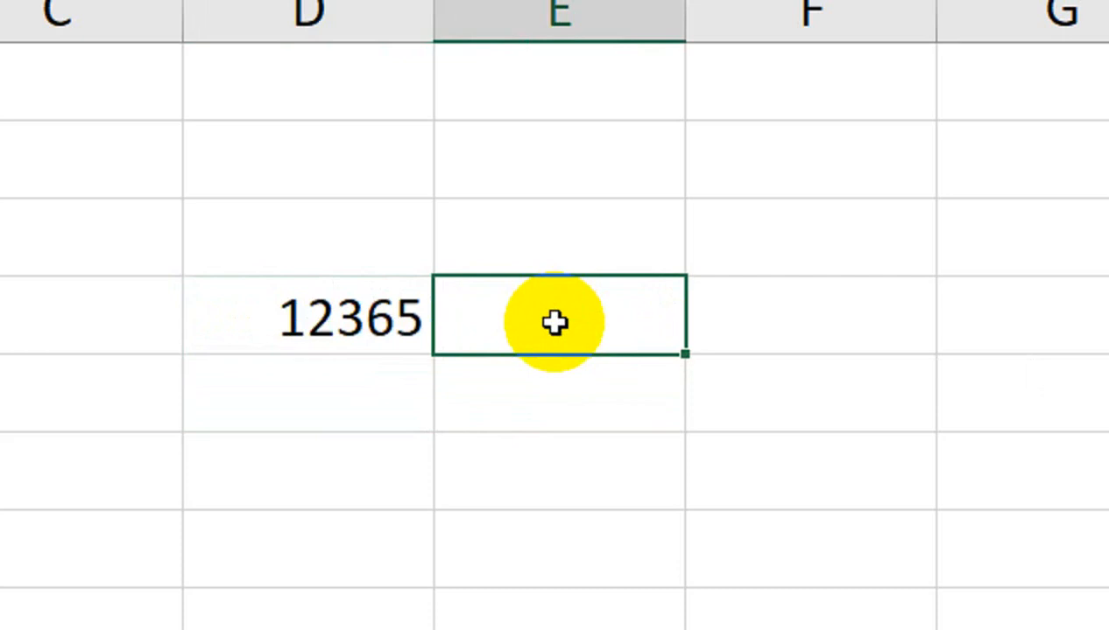
text(=row)
key(Tab)
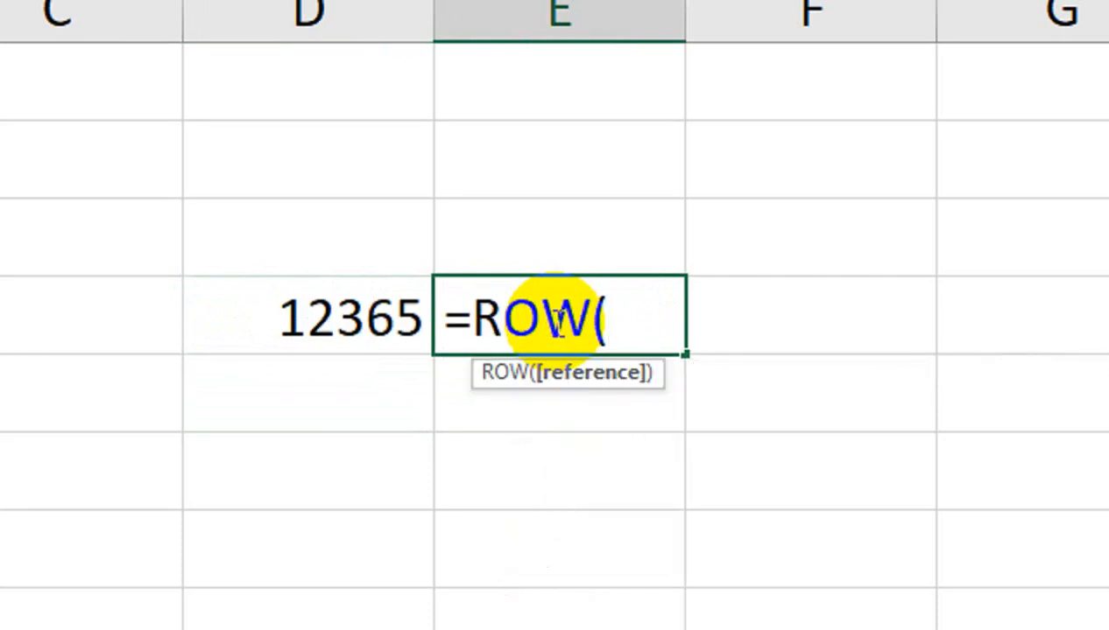
text(in)
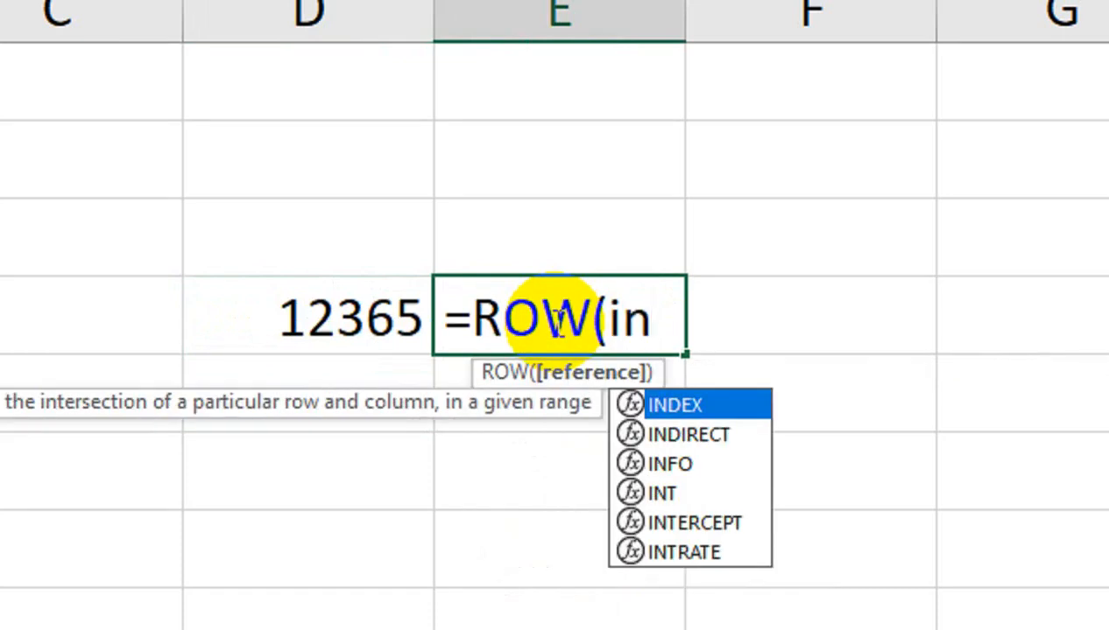
key(Tab)
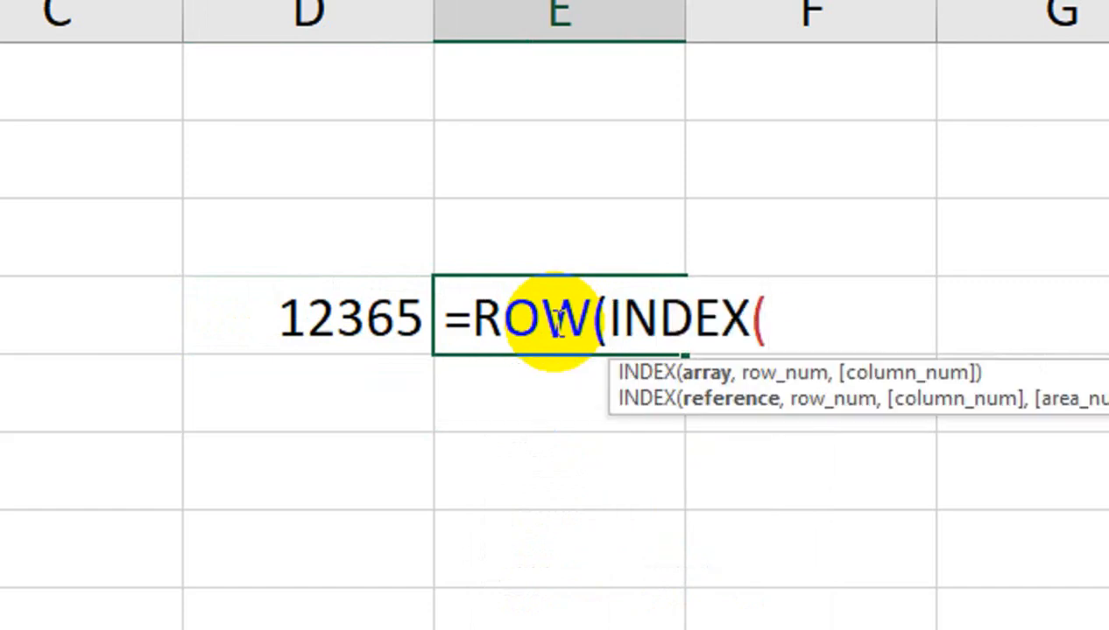
text("1)
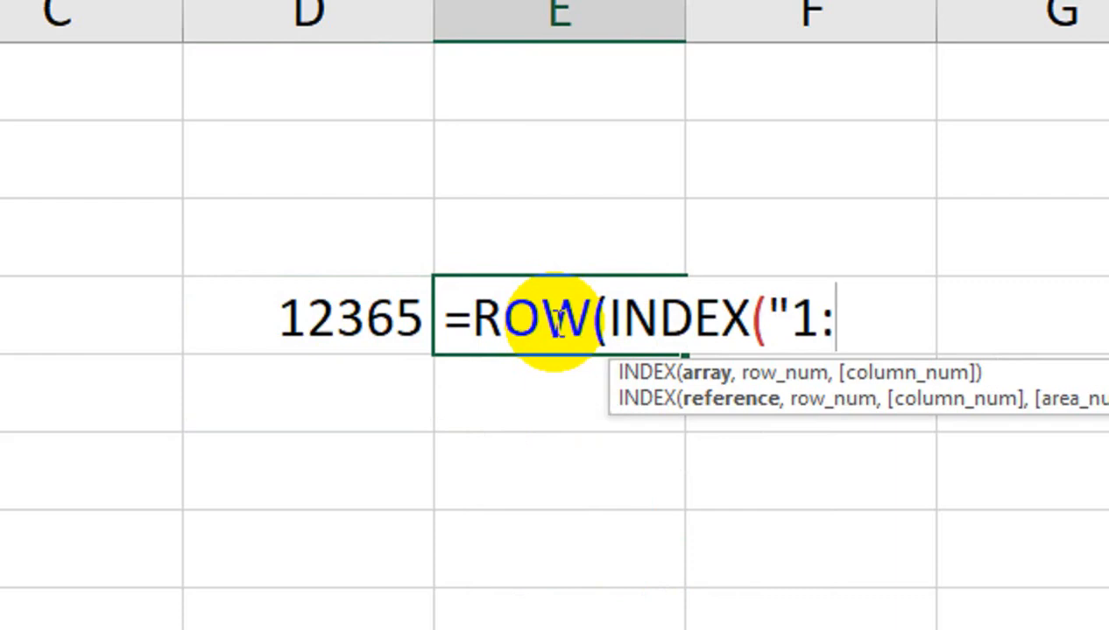
text(:")
key(BackSpace)
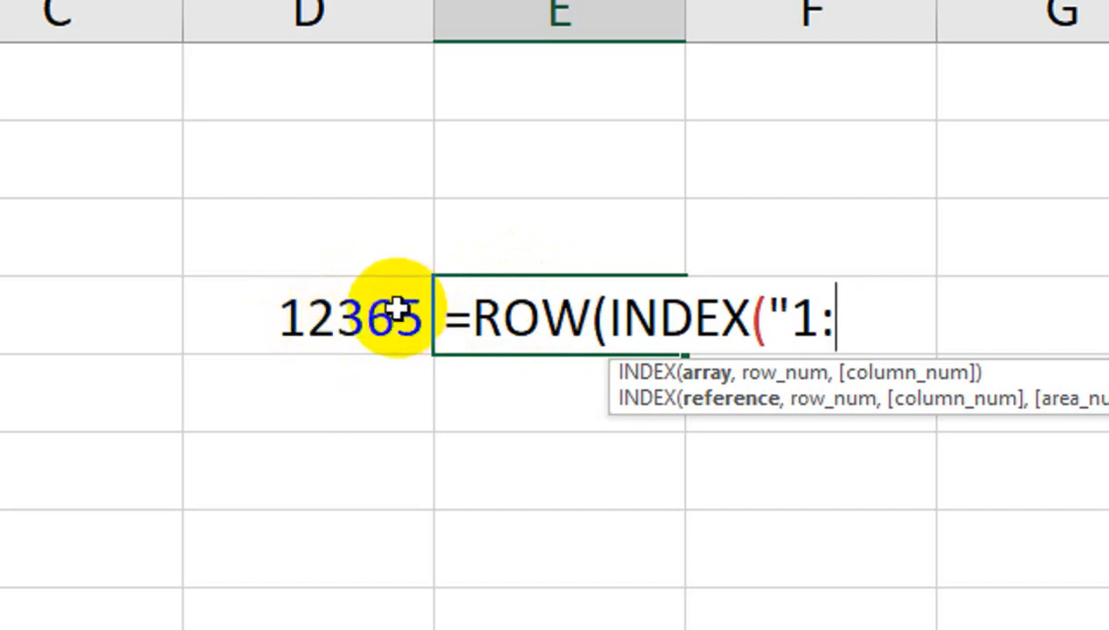
text(5)
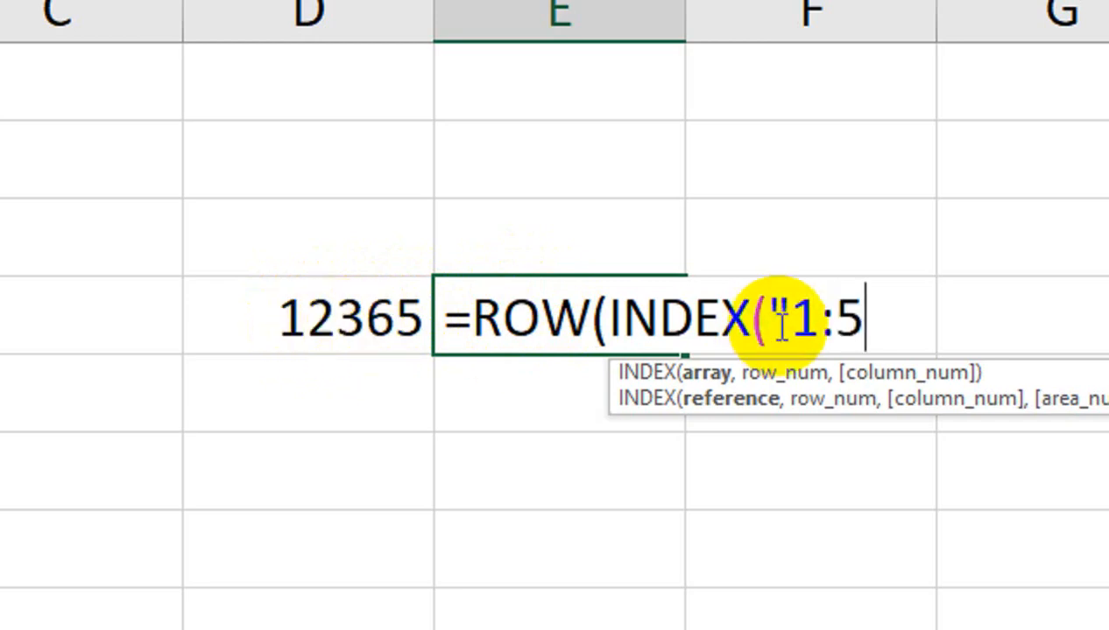
text("))
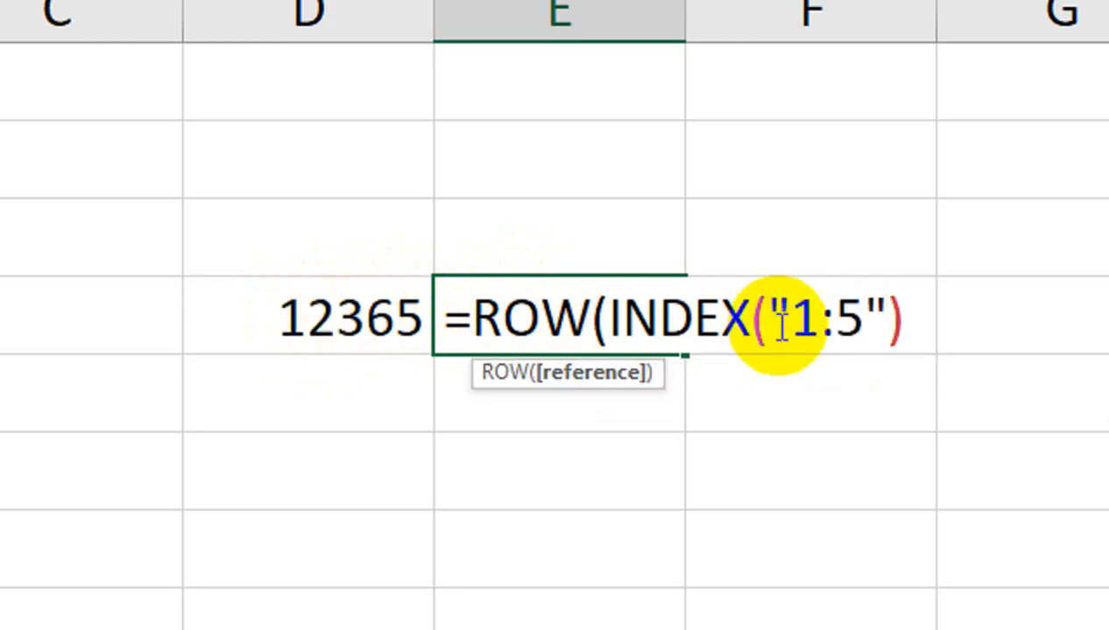
text())
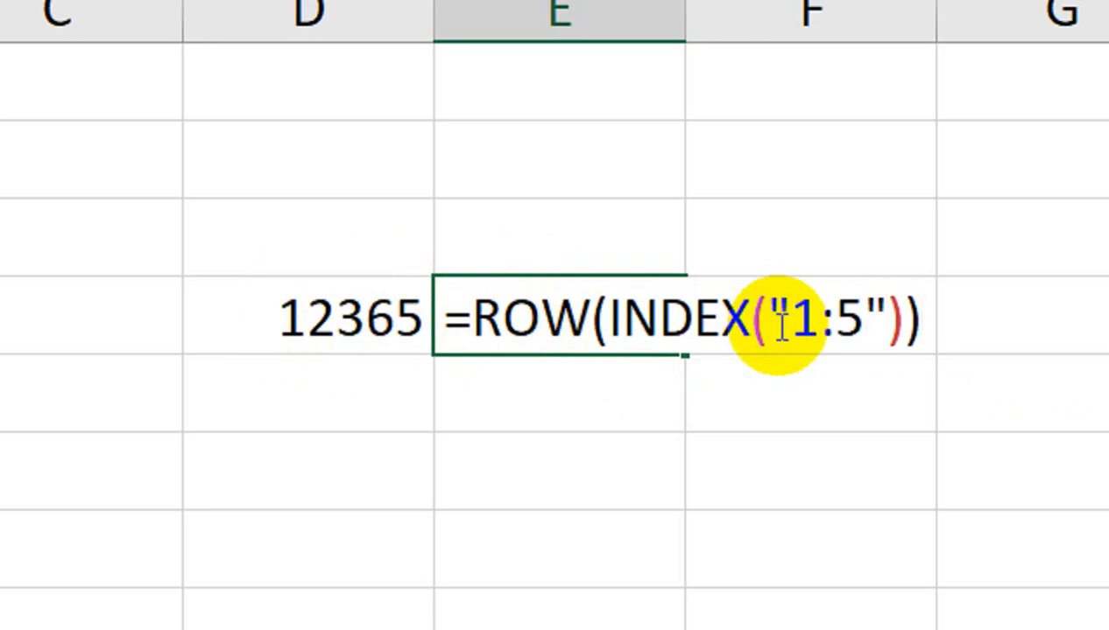
key(Return)
key(Return)
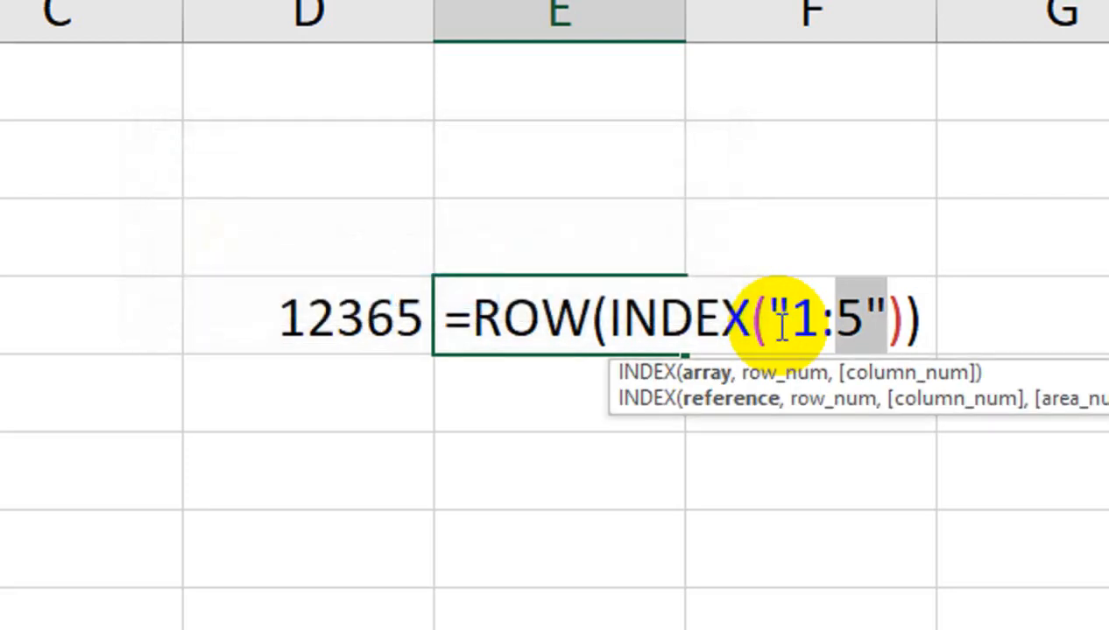
Step: Replace INDEX with INDIRECT in the E4 formula and enter it as =ROW(INDIRECT("1:5"))
click(751, 320)
key(BackSpace)
key(BackSpace)
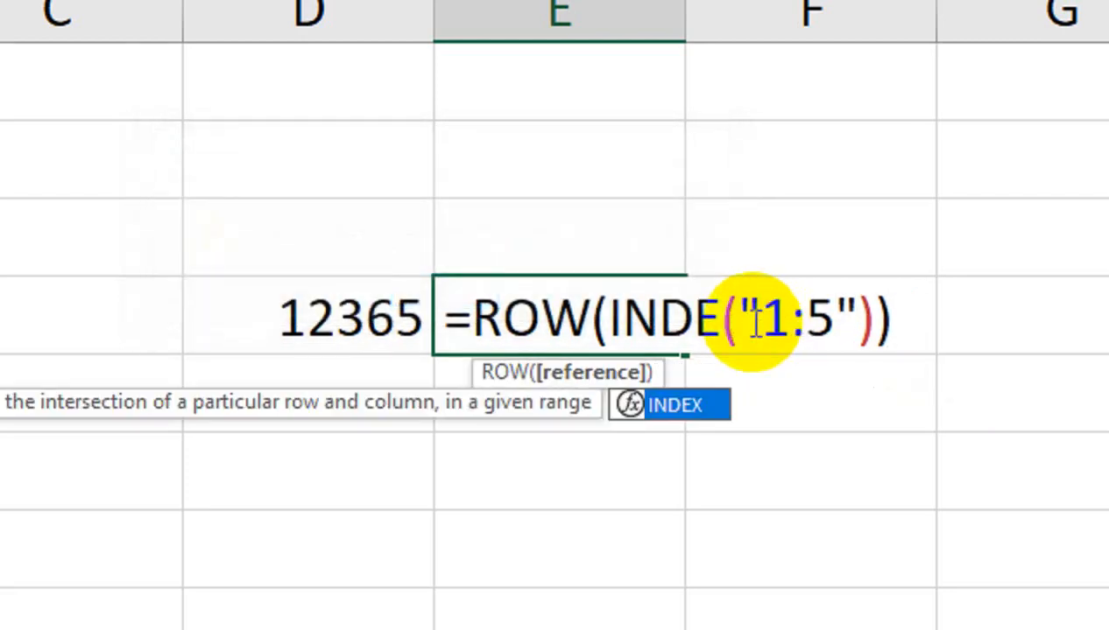
key(Down)
key(Tab)
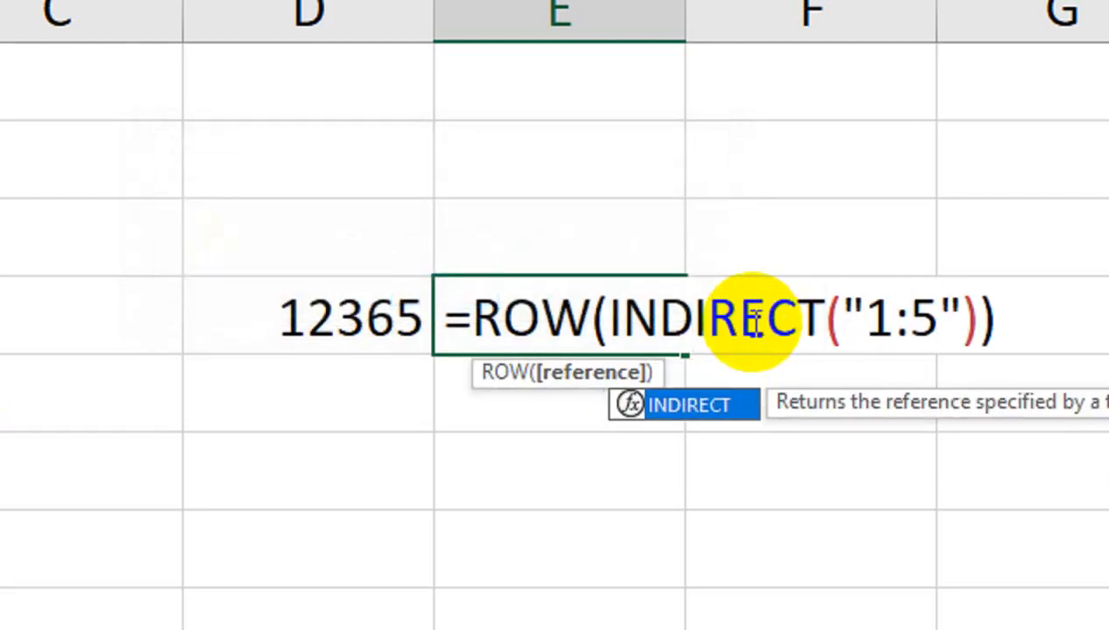
key(Return)
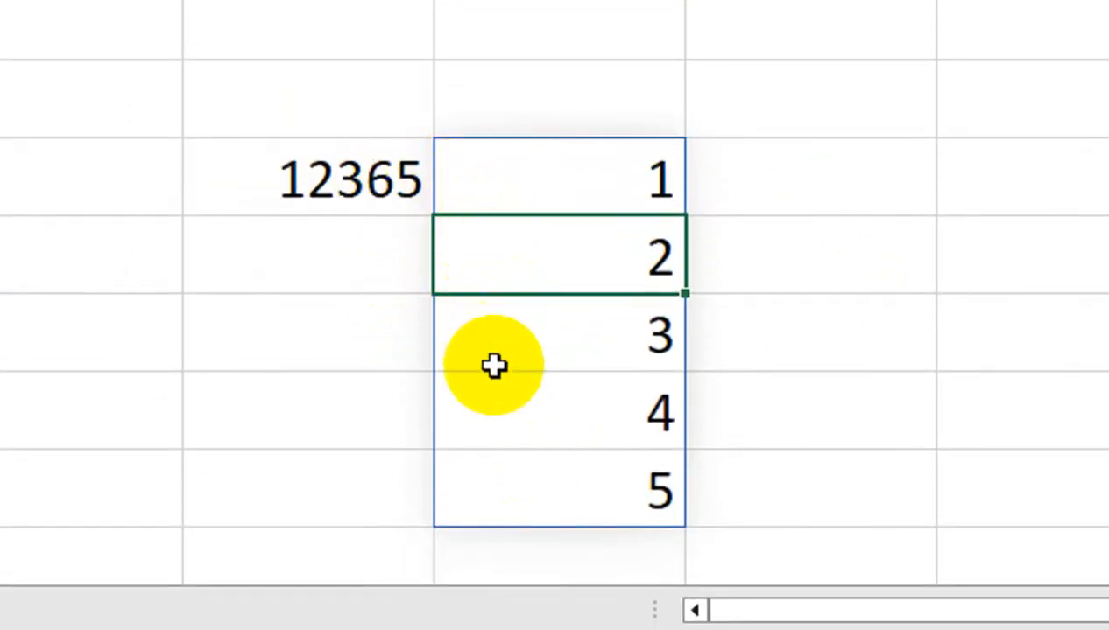
Step: Test the ROW formula in E4 by changing the number in D4 to 65, and restore 12365
click(350, 178)
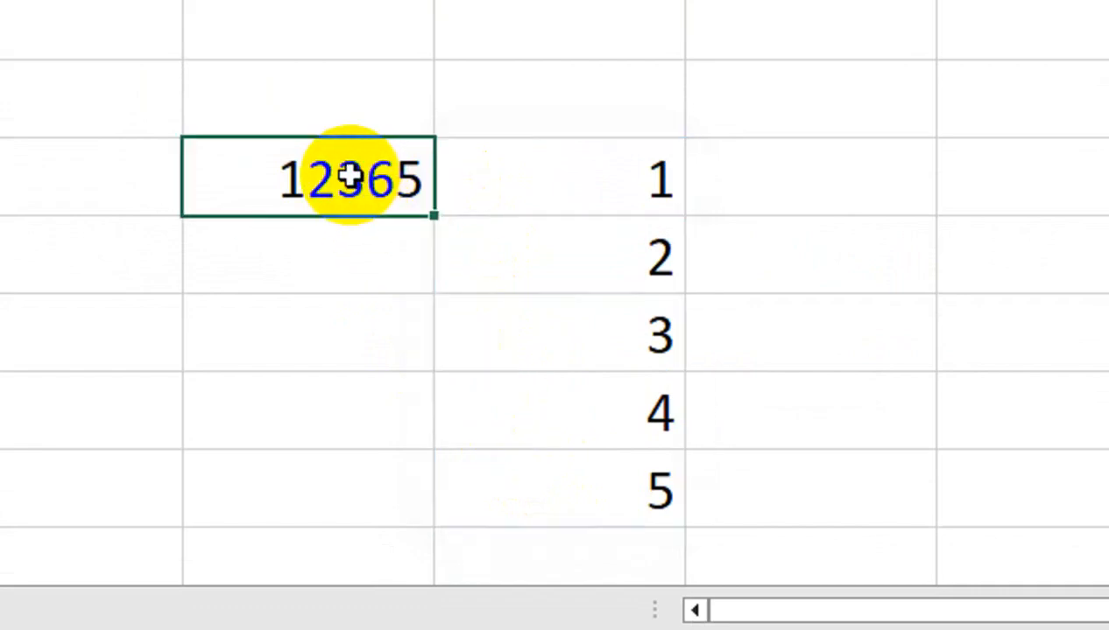
text(65)
key(Return)
click(350, 178)
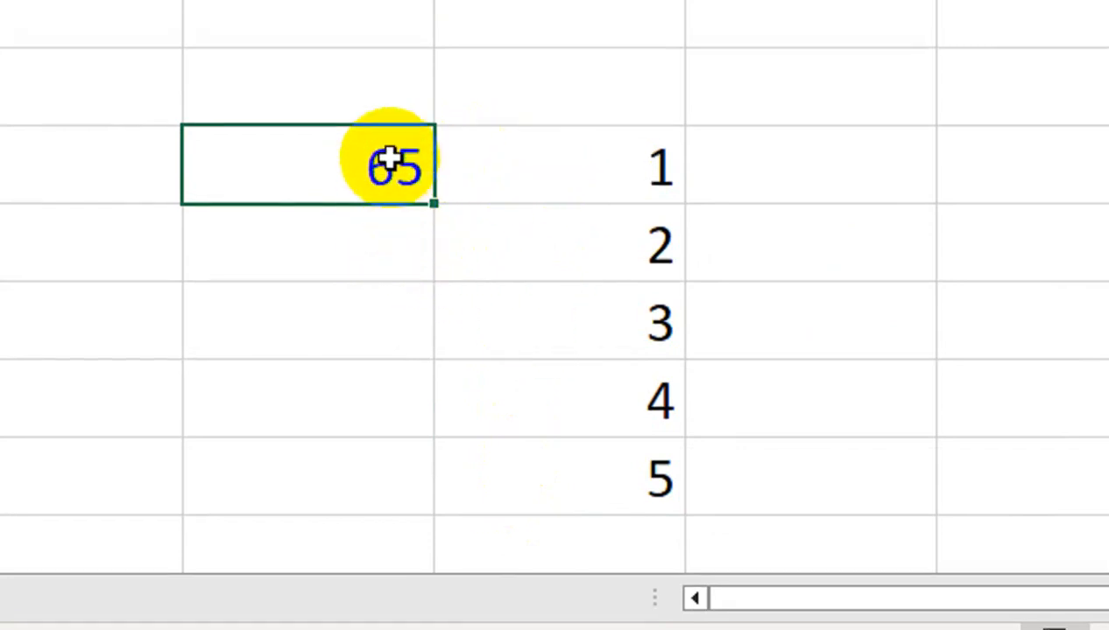
click(542, 156)
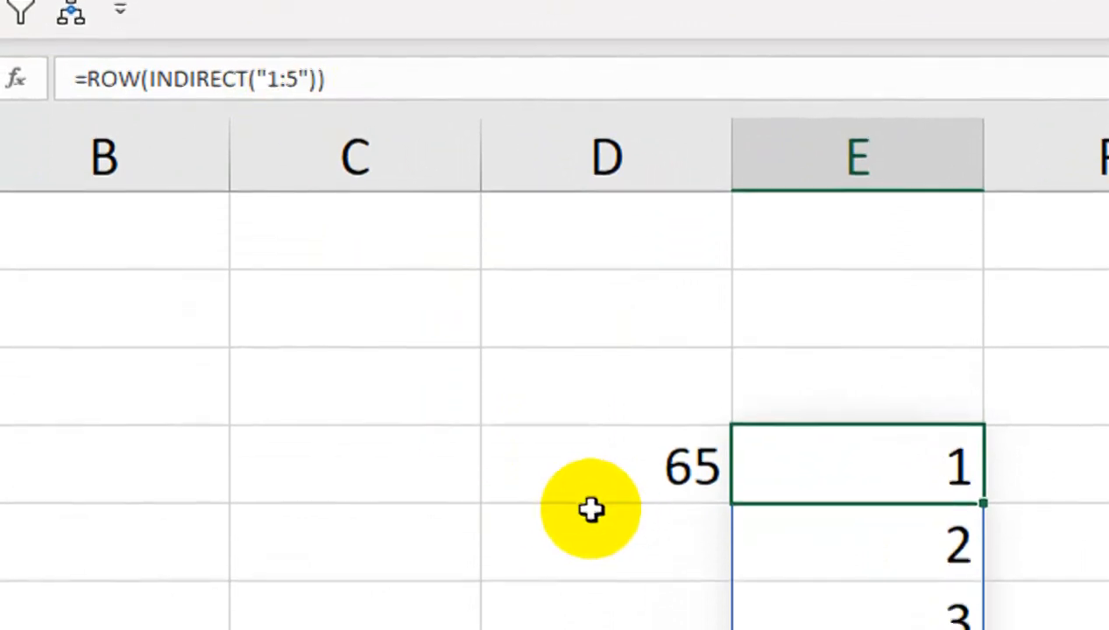
click(657, 570)
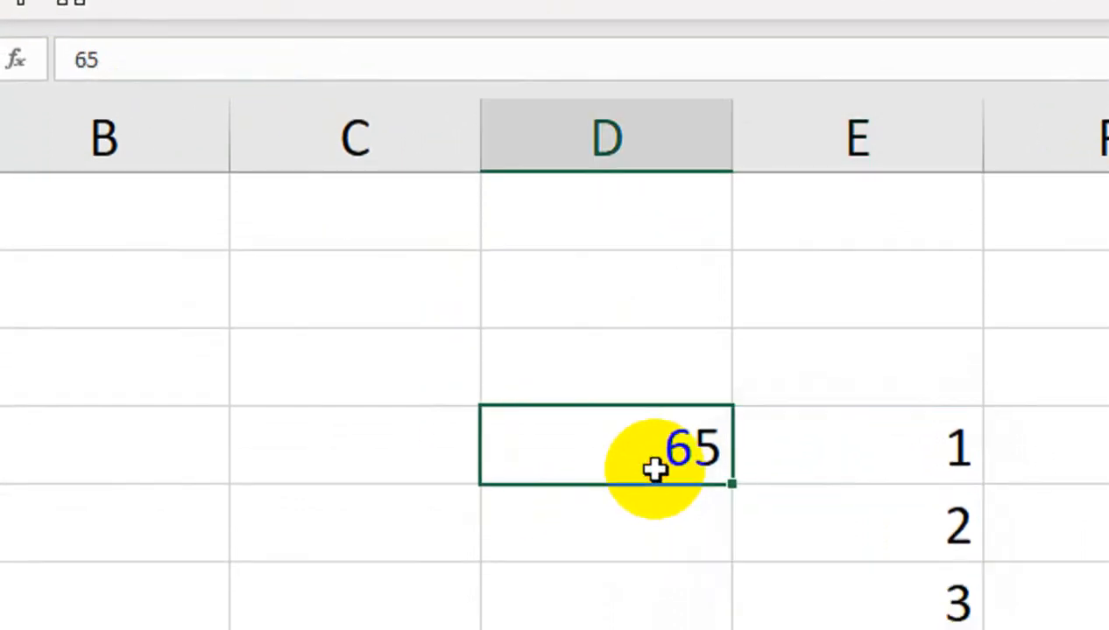
text(123)
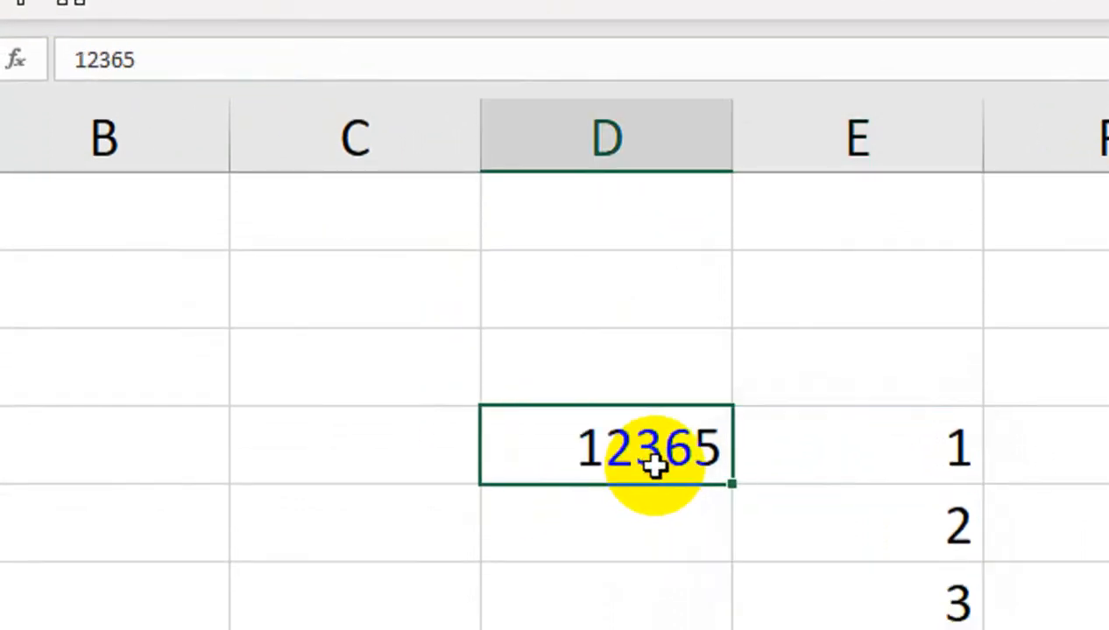
Step: Replace the fixed 5 inside the INDIRECT text of the E4 formula with &len
double_click(802, 429)
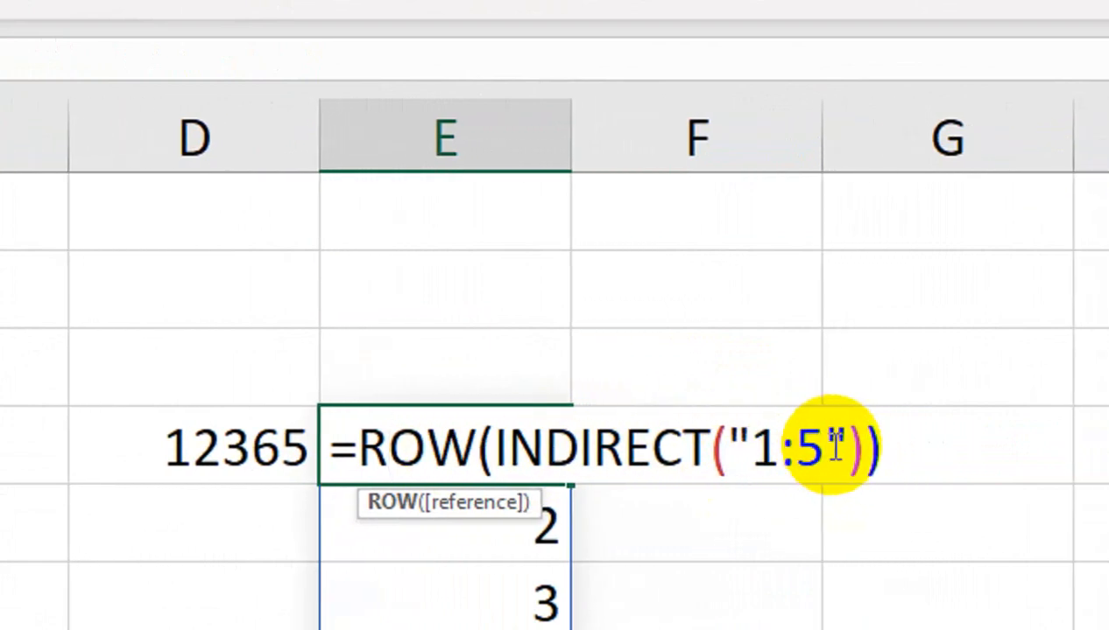
drag(877, 443, 797, 446)
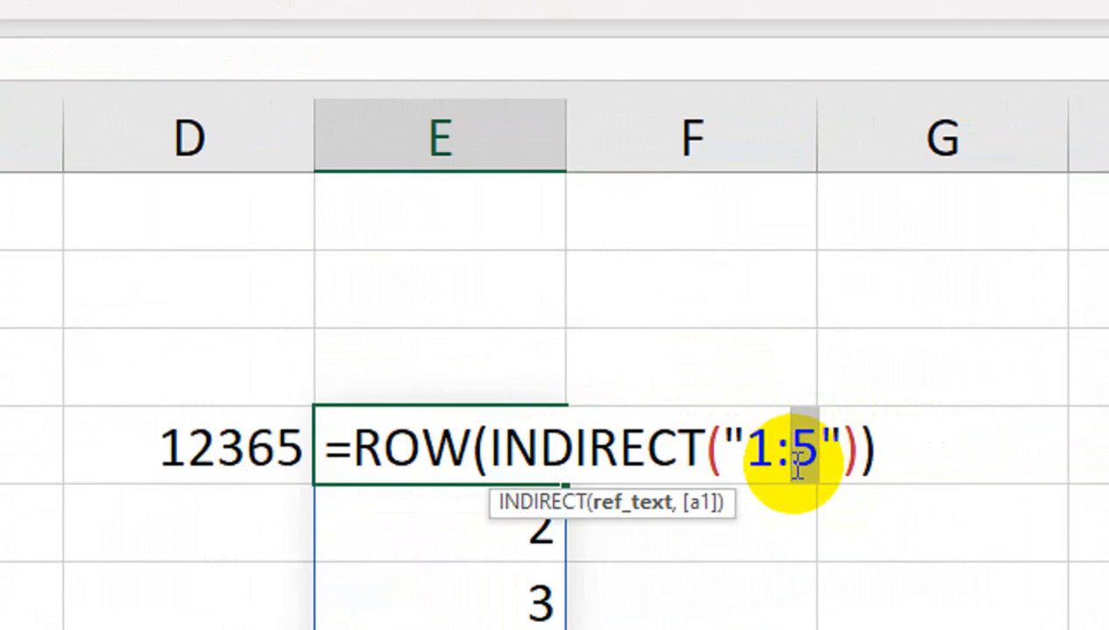
text(&)
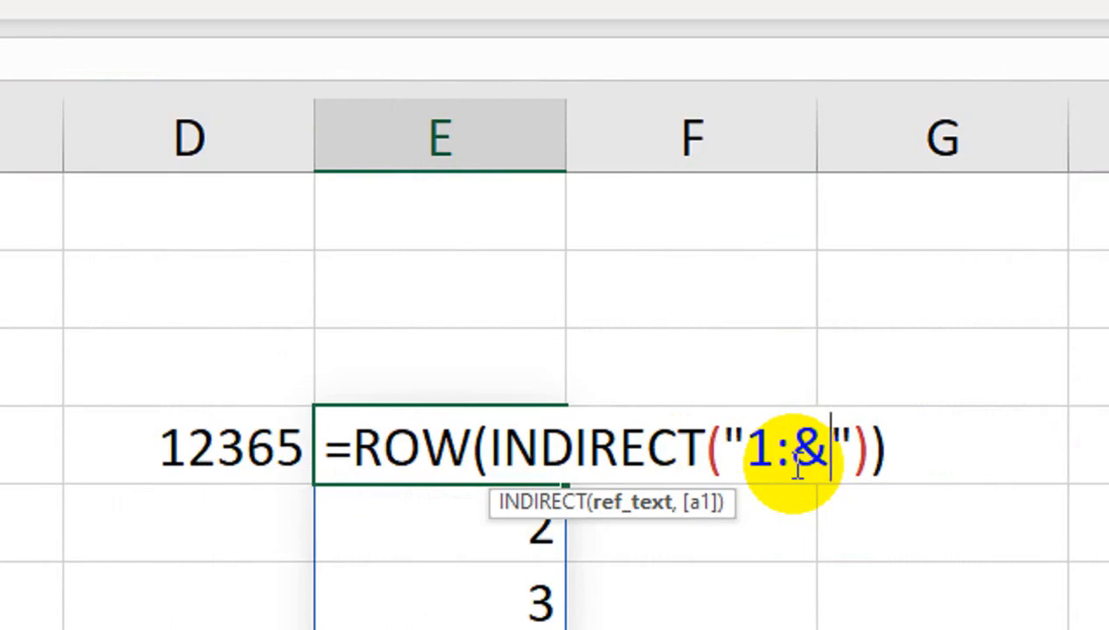
text(len)
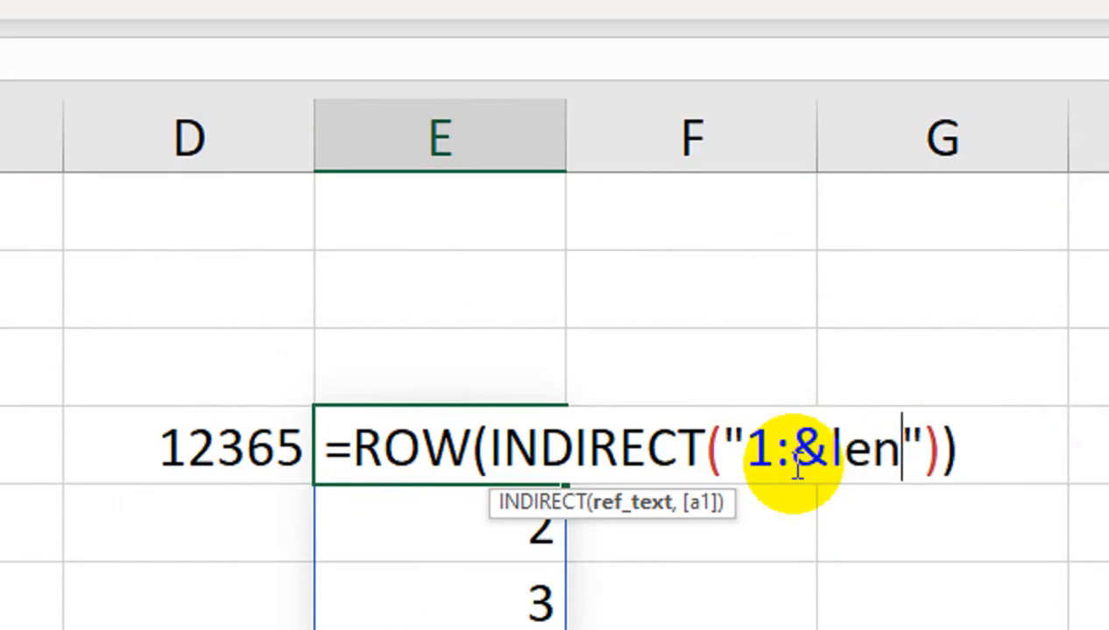
click(794, 467)
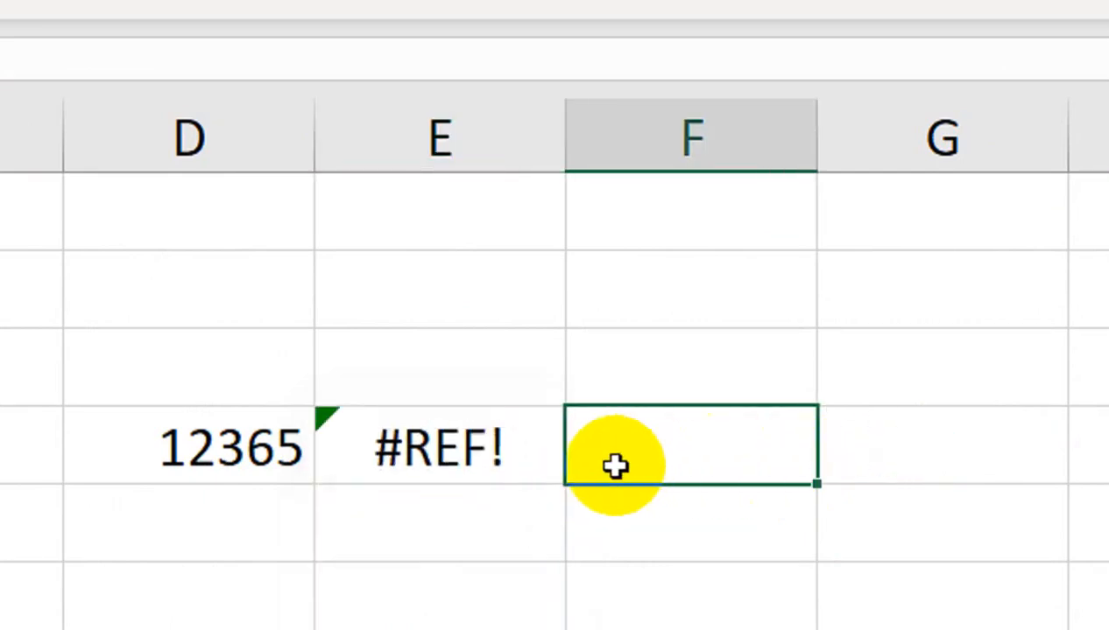
Step: Correct the INDIRECT argument in the E4 formula to "1:"&Len(), with the quotation marks enclosing only 1:
click(560, 464)
double_click(552, 463)
click(819, 447)
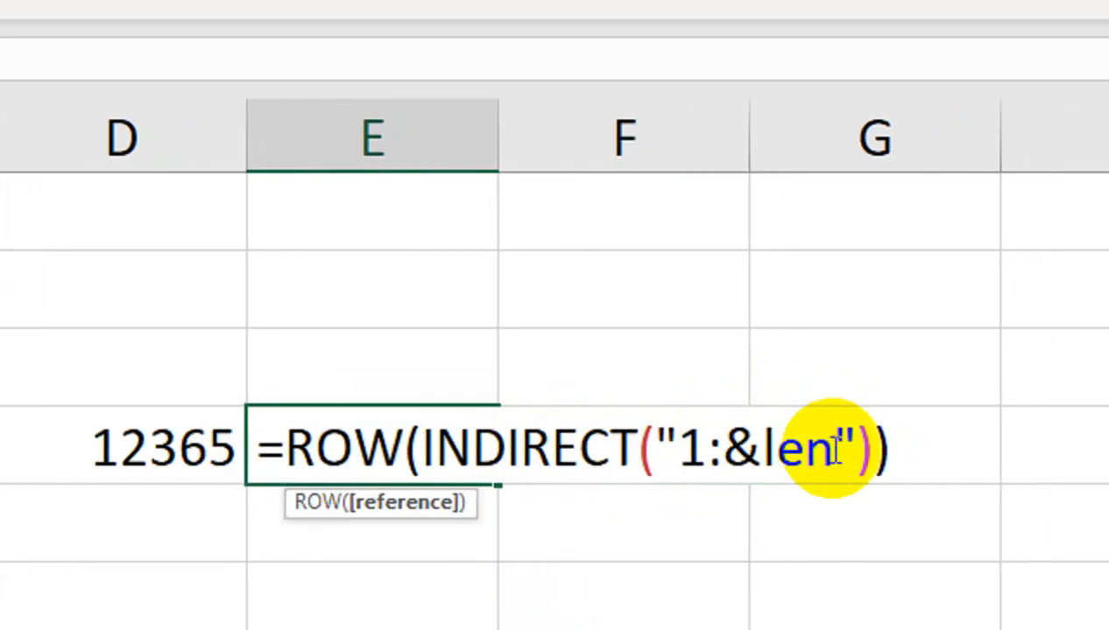
text(()
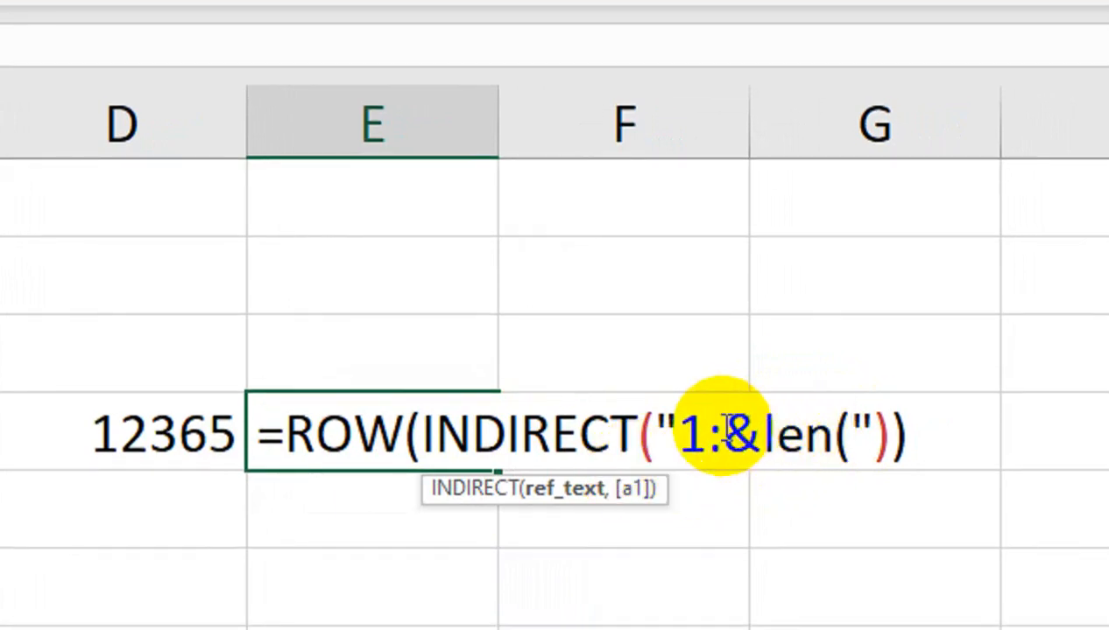
click(881, 403)
key(BackSpace)
click(679, 433)
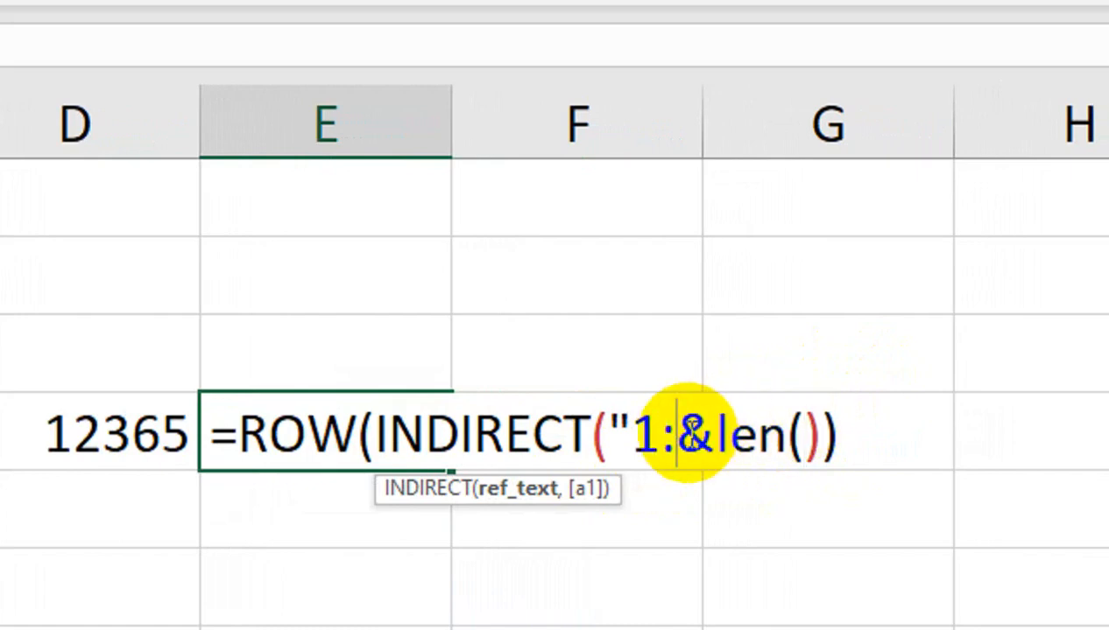
text(")
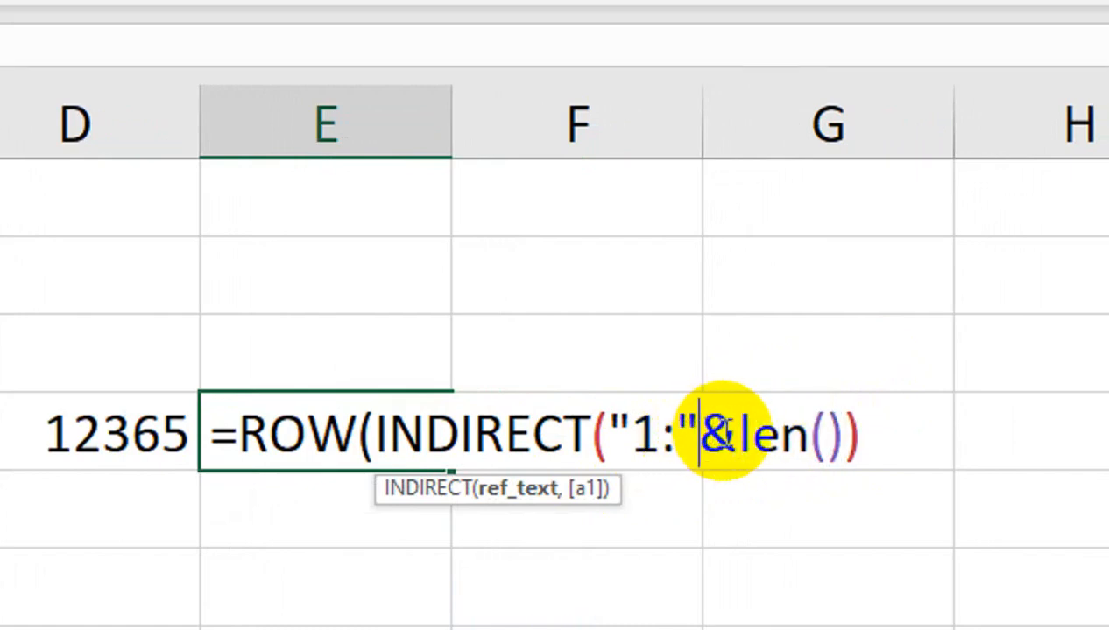
click(758, 432)
key(BackSpace)
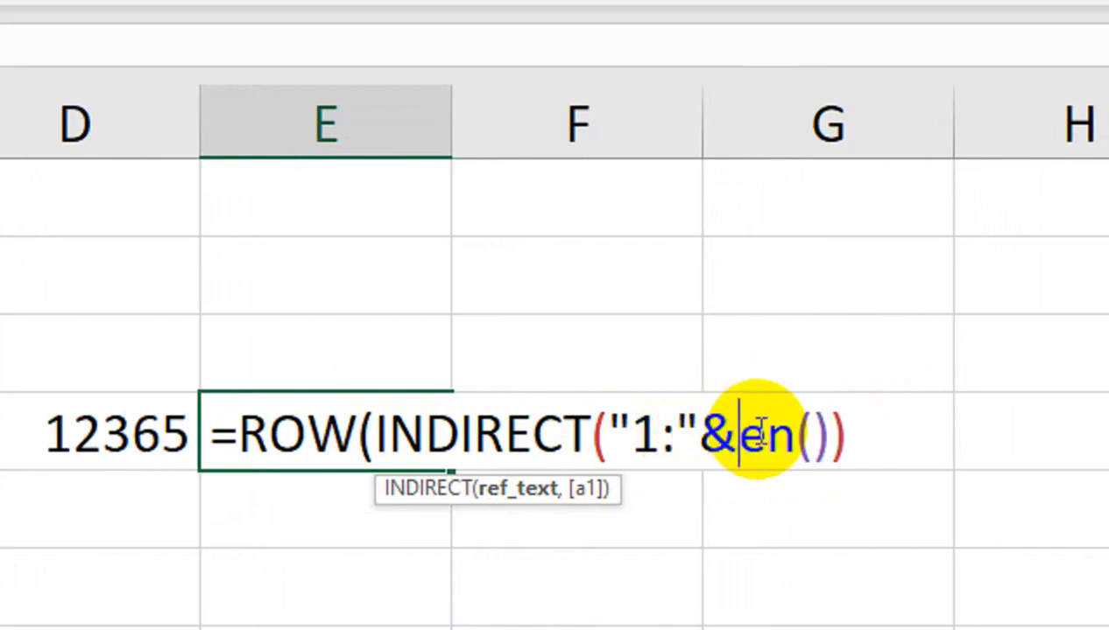
text(L)
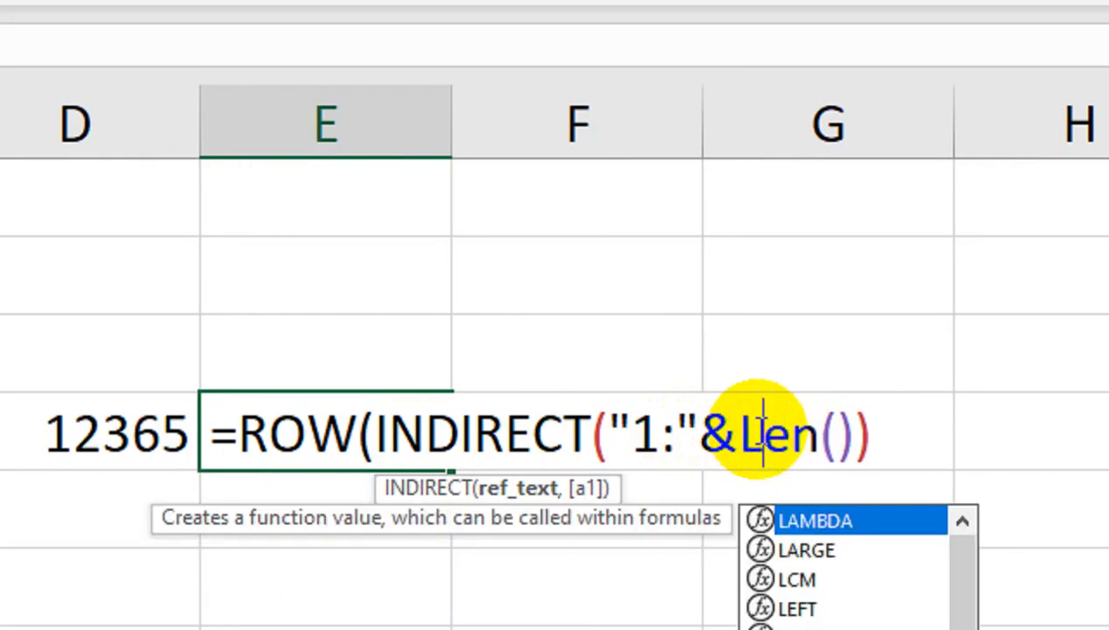
key(Tab)
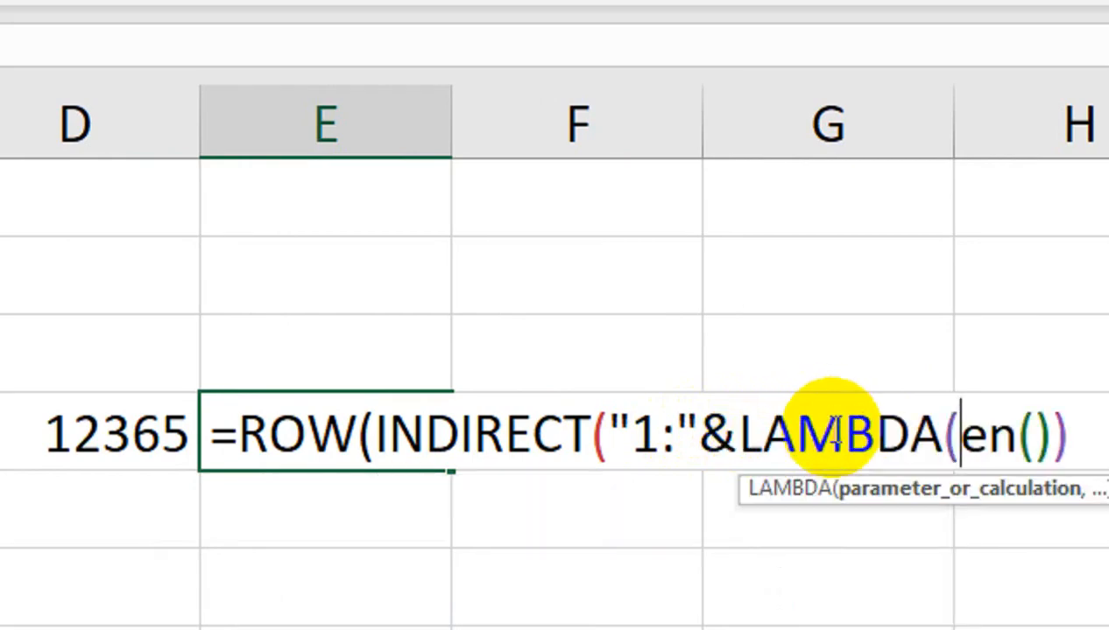
key(BackSpace)
key(BackSpace)
key(BackSpace)
key(BackSpace)
key(BackSpace)
key(BackSpace)
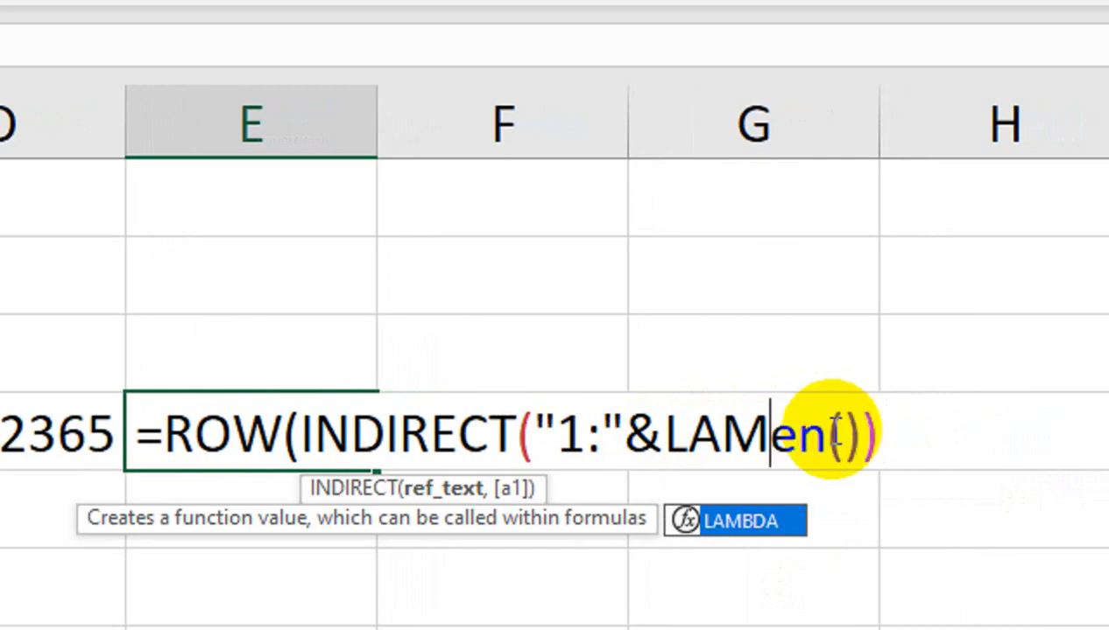
Step: Complete the LEN function with cell D4, remove the leftover text and parentheses, and enter E4 as =ROW(INDIRECT("1:"&LEN(D4)))
key(Down)
key(Down)
key(Down)
key(Down)
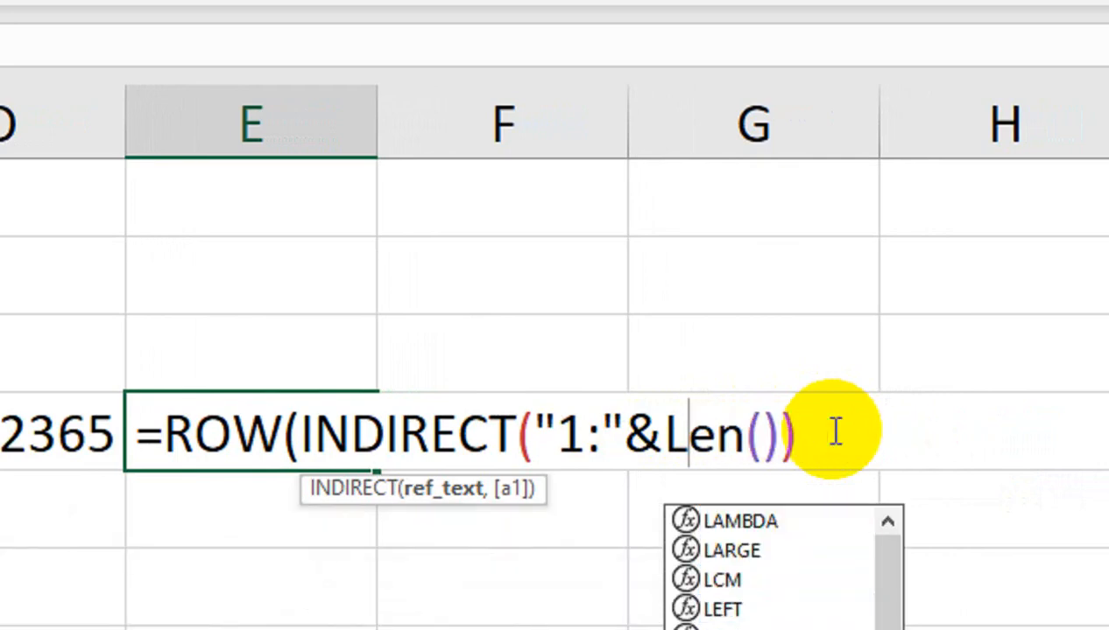
key(Tab)
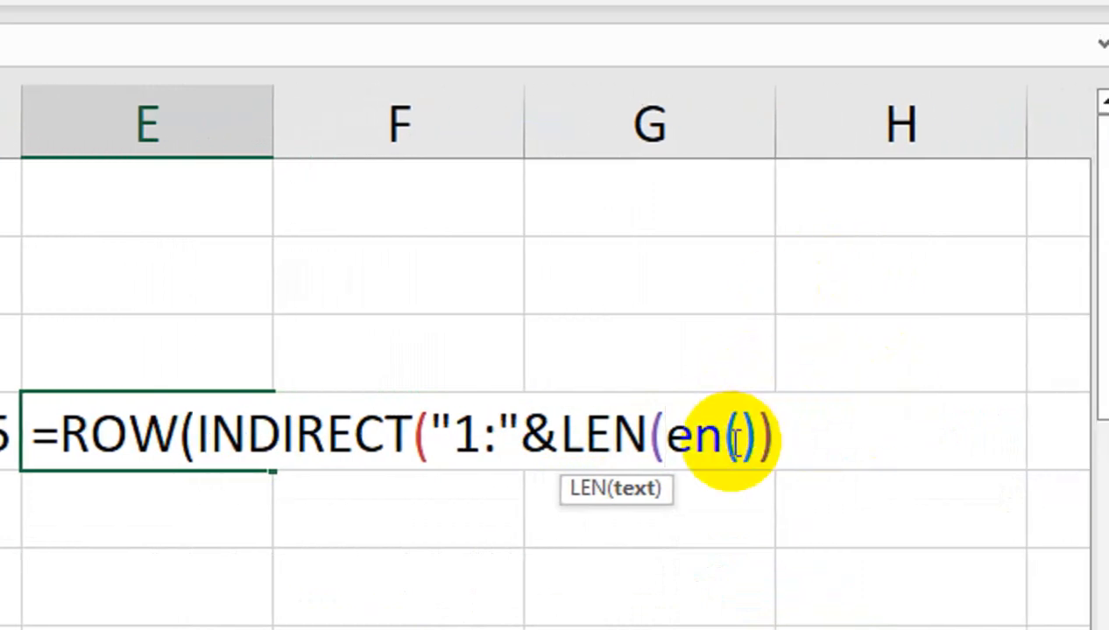
key(BackSpace)
key(BackSpace)
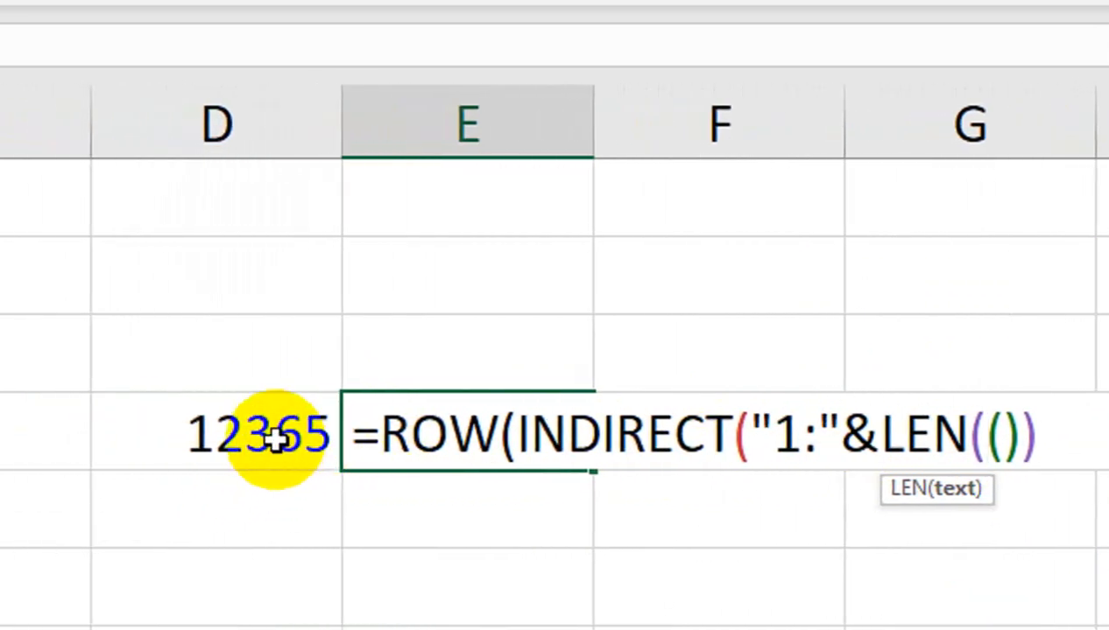
click(51, 438)
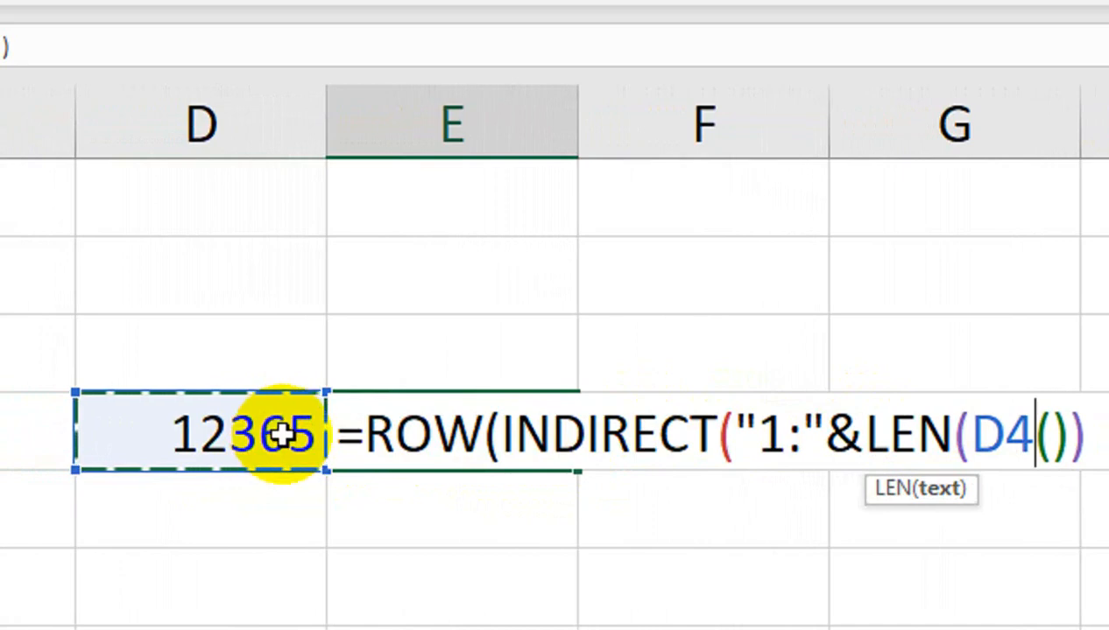
click(1060, 436)
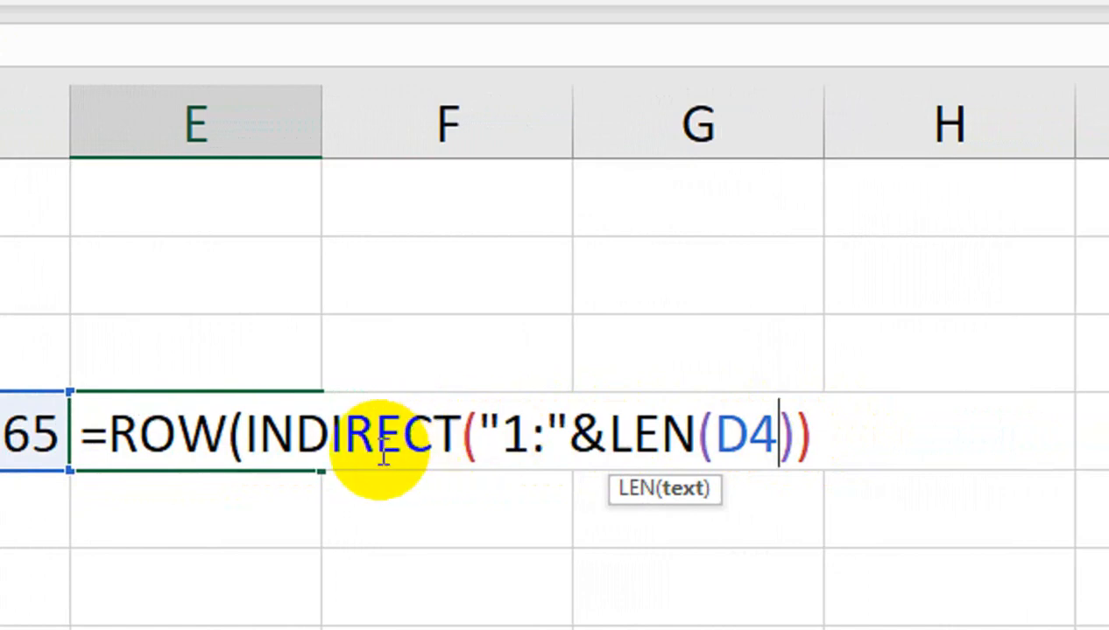
click(834, 442)
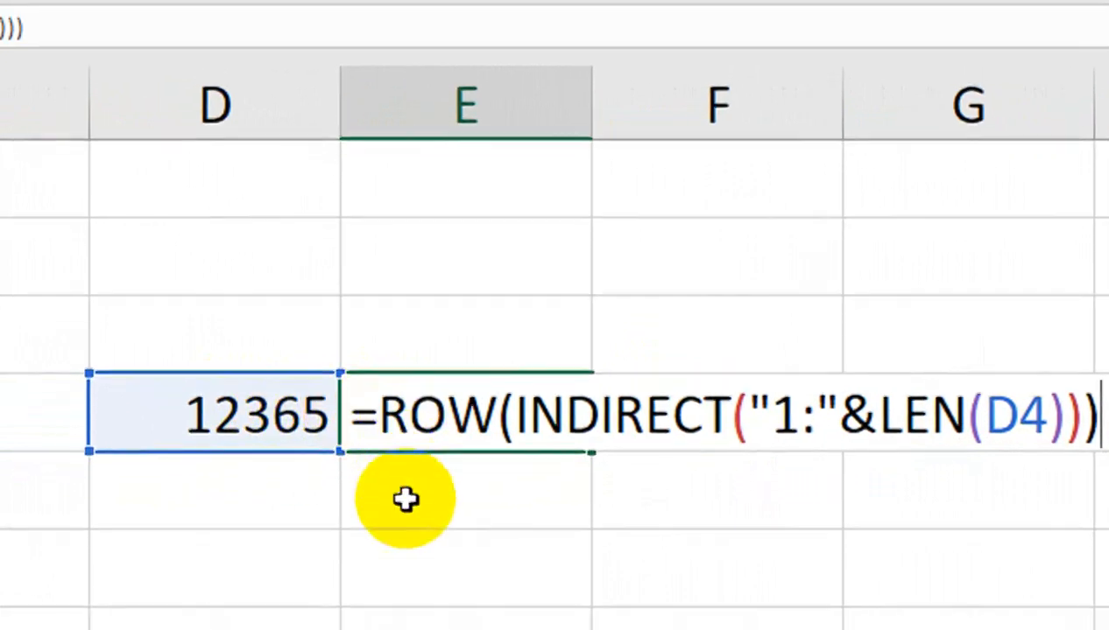
key(Return)
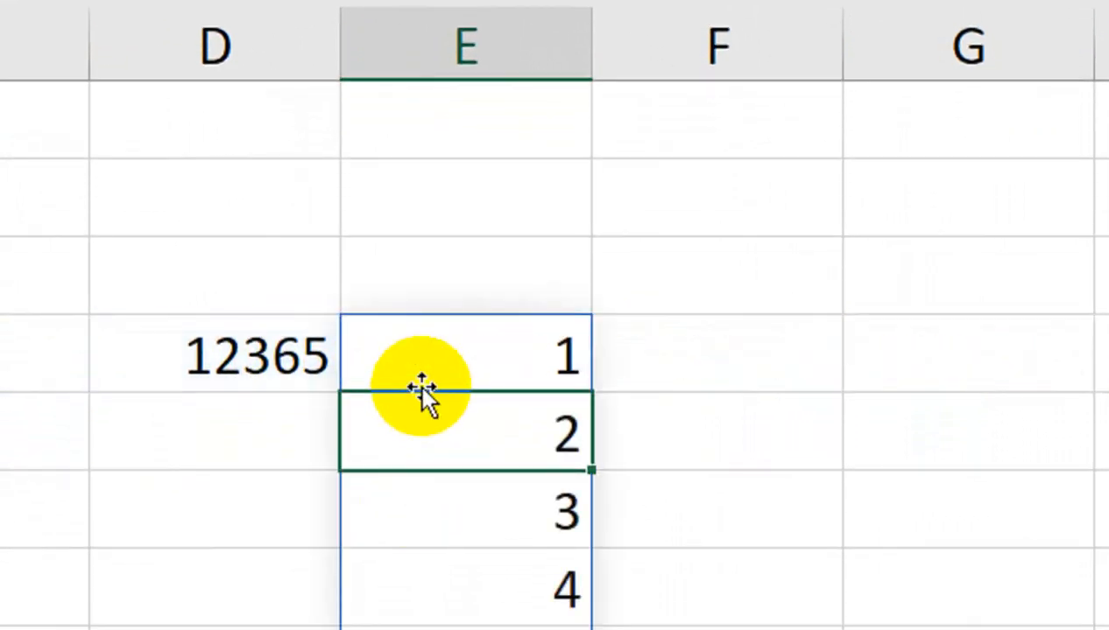
Step: Test the ROW formula in E4 by changing the number in D4 to 65, 3664 and 65987
click(263, 355)
text(65)
key(Return)
key(Up)
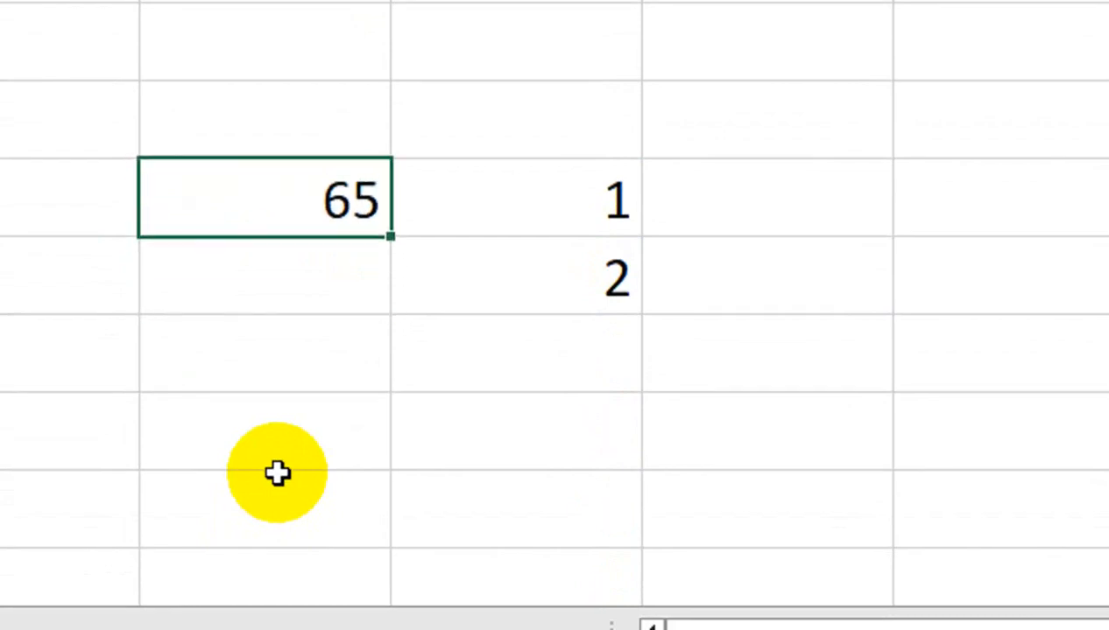
key(Return)
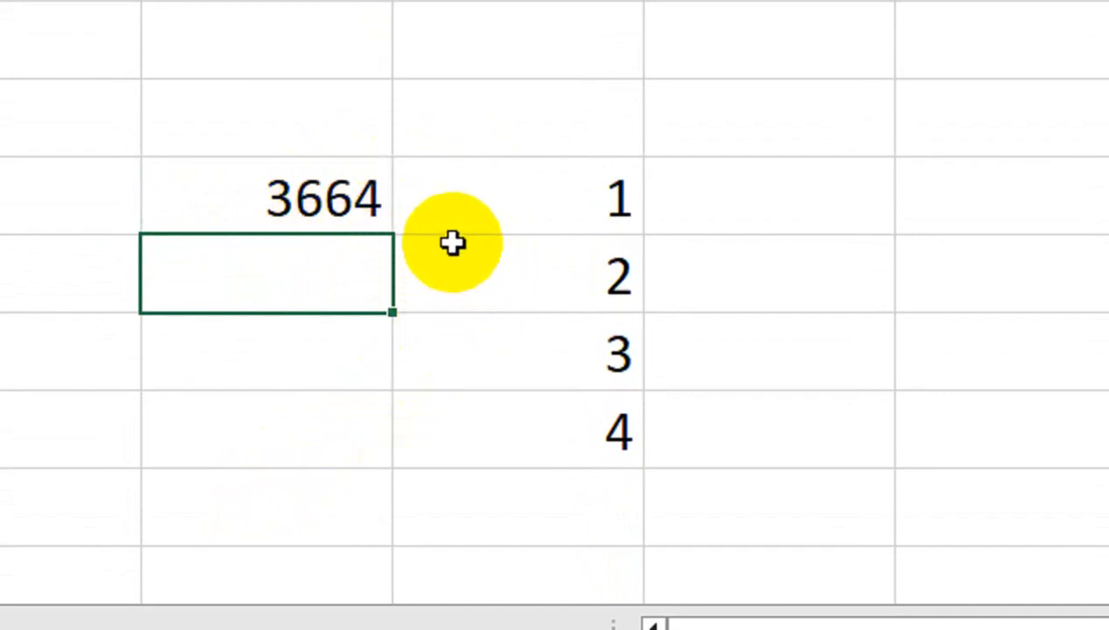
click(462, 203)
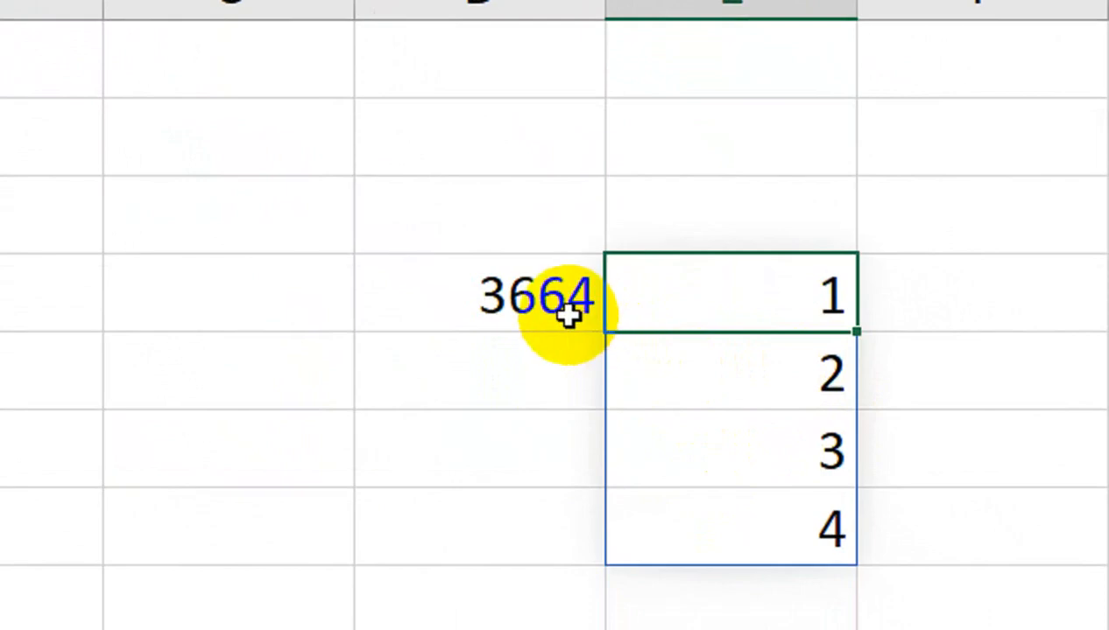
click(571, 317)
text(65)
key(Return)
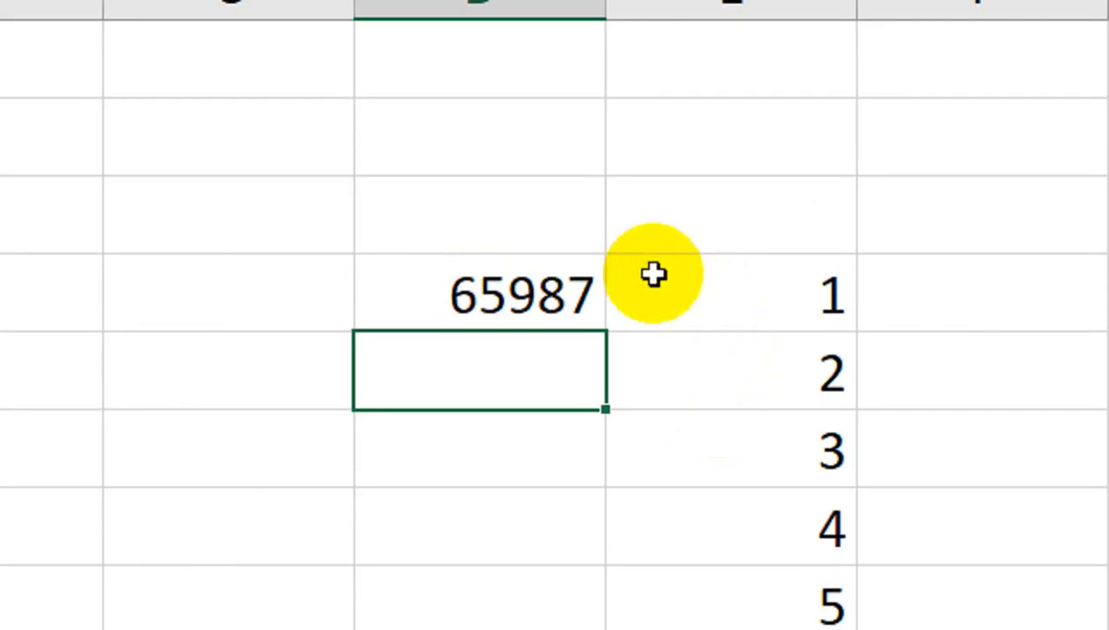
Step: Wrap the E4 formula in MID to extract each digit, entering =MID(D4,ROW(INDIRECT("1:"&LEN(D4))),1)
double_click(672, 295)
click(646, 296)
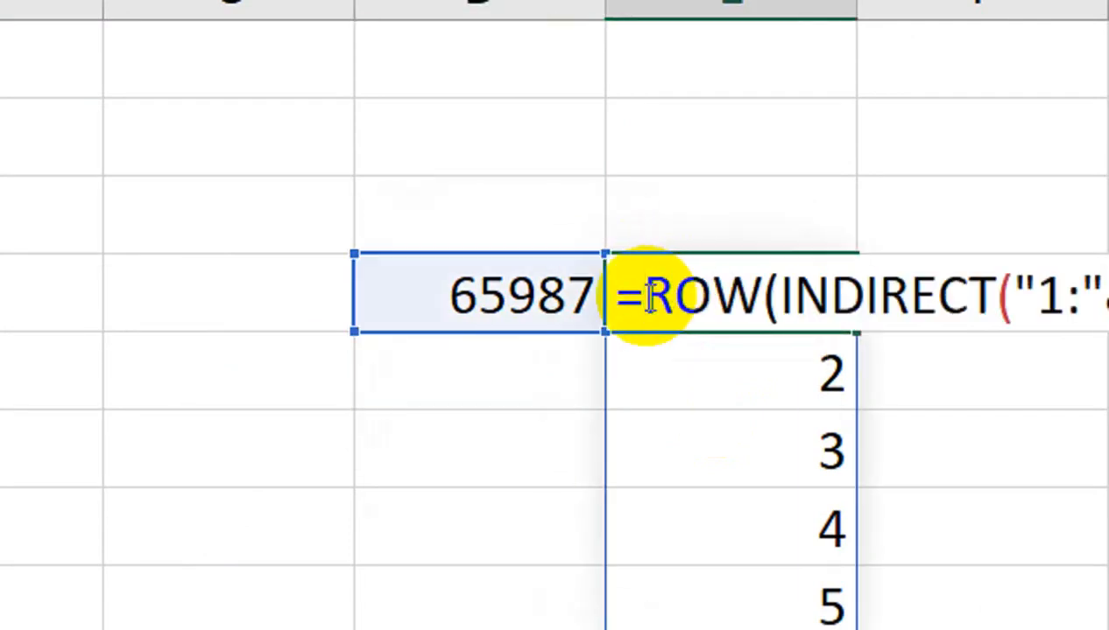
text(mid)
key(Tab)
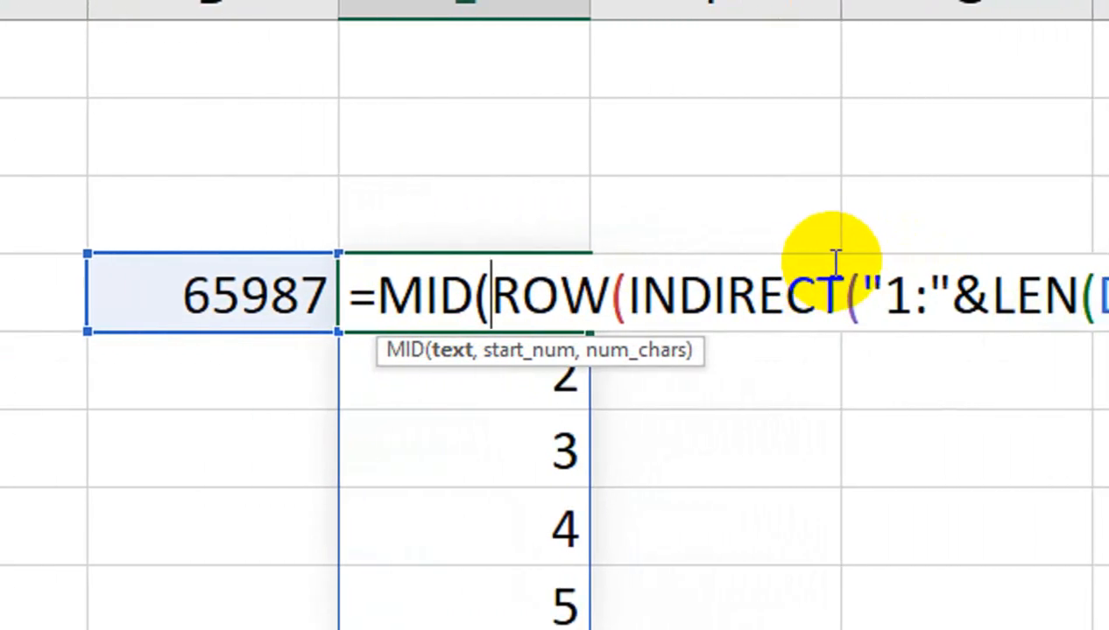
click(281, 305)
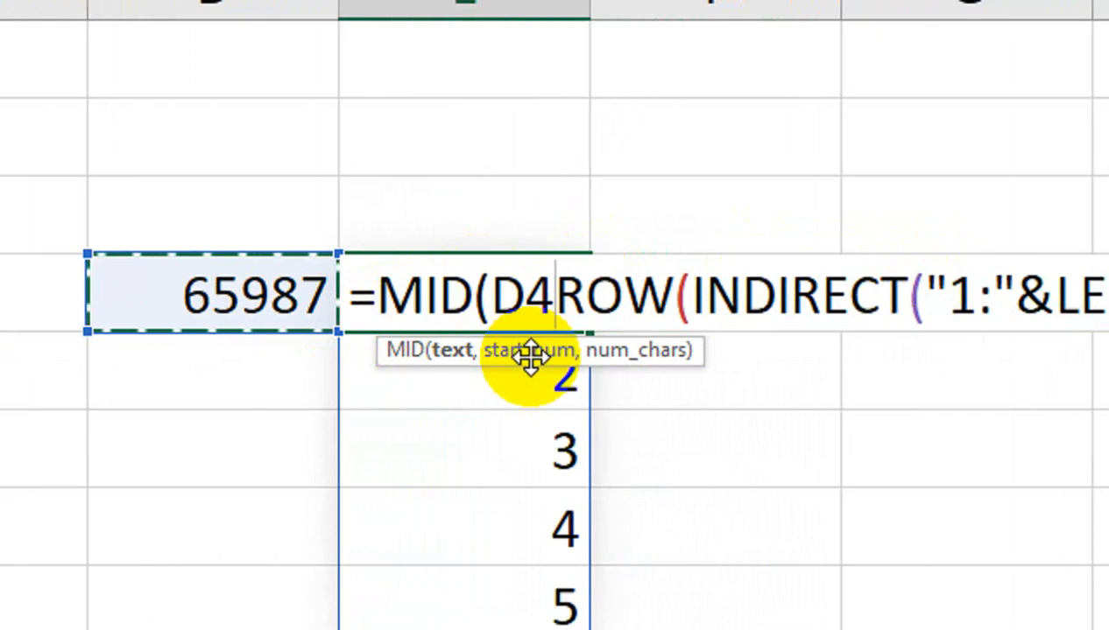
text(,)
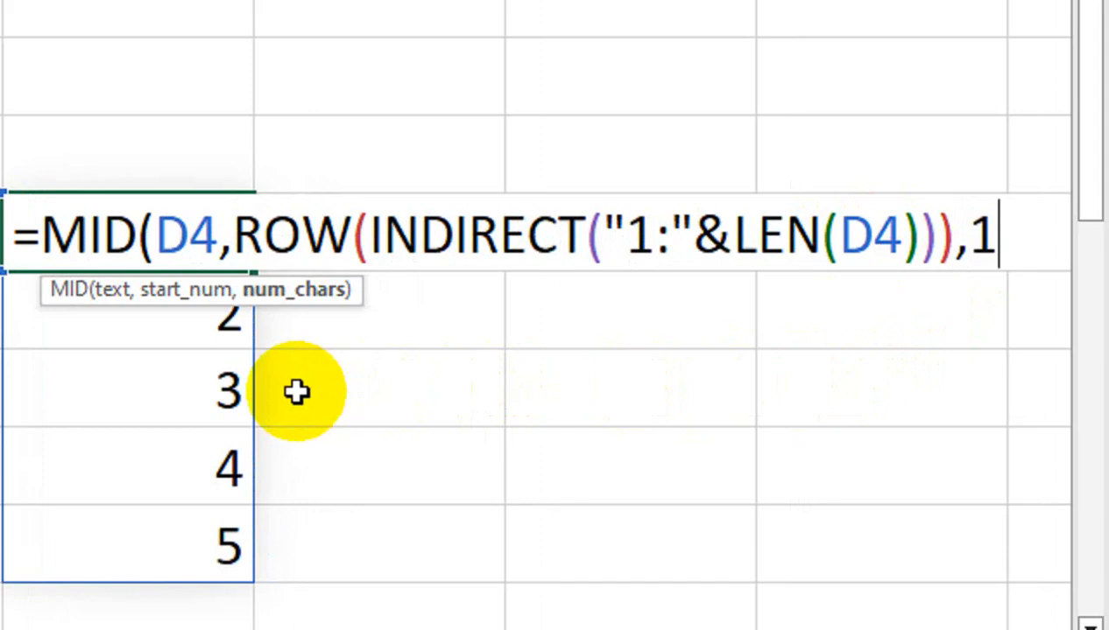
text())
key(ctrl+shift+Return)
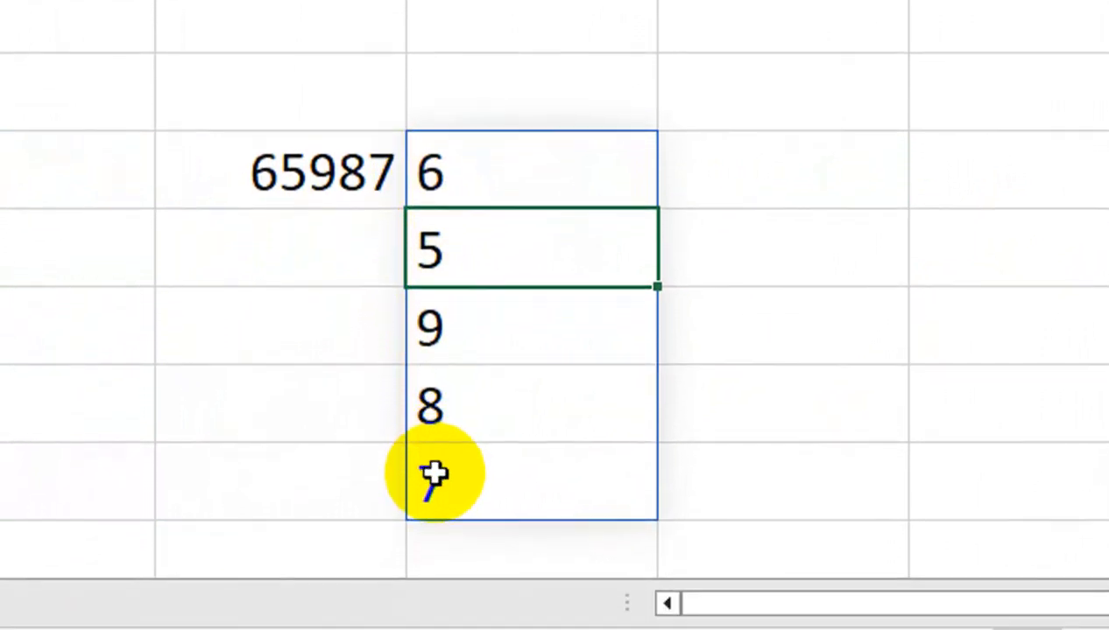
Step: Enter =SUM(E4#) in F8 to add up the digits extracted in column E
click(710, 474)
text(=sum)
key(Tab)
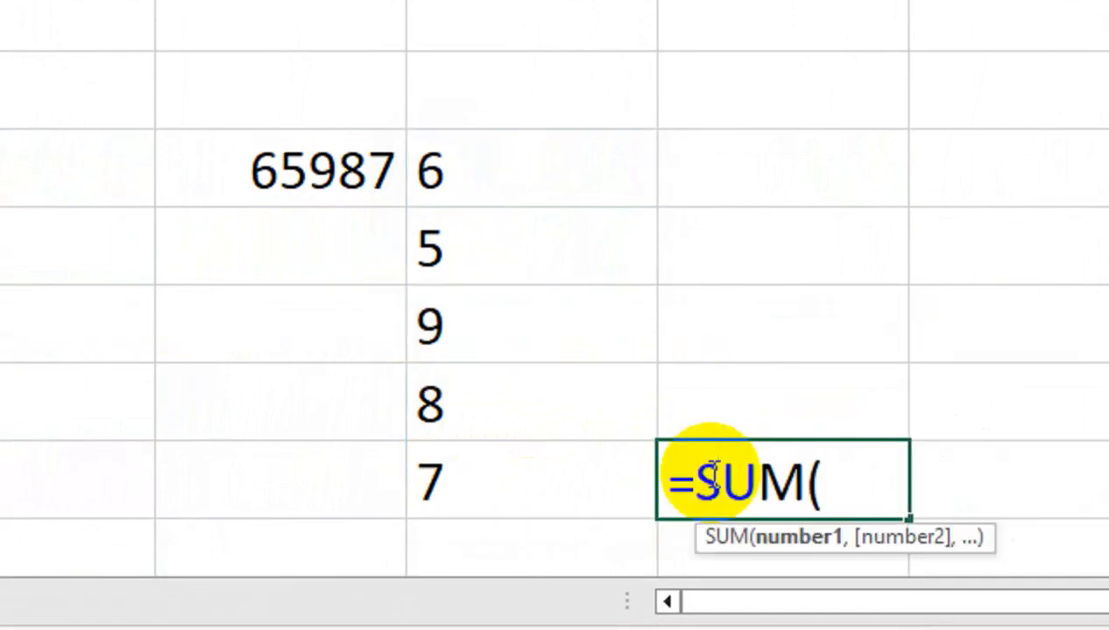
key(Left)
key(shift+Up)
key(shift+Up)
key(shift+Up)
key(shift+Up)
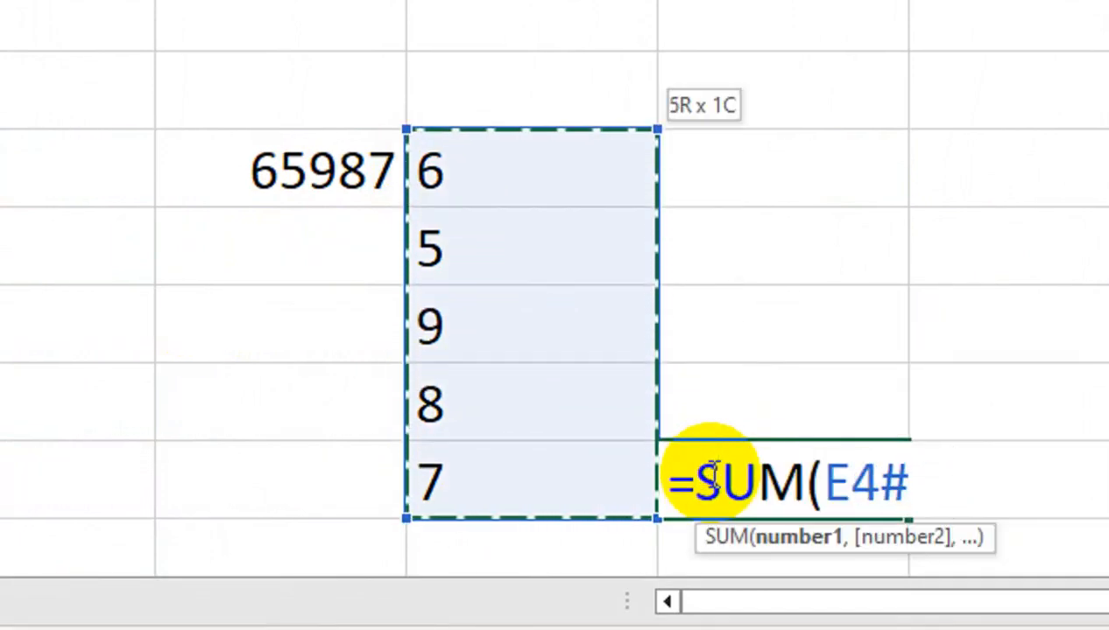
text())
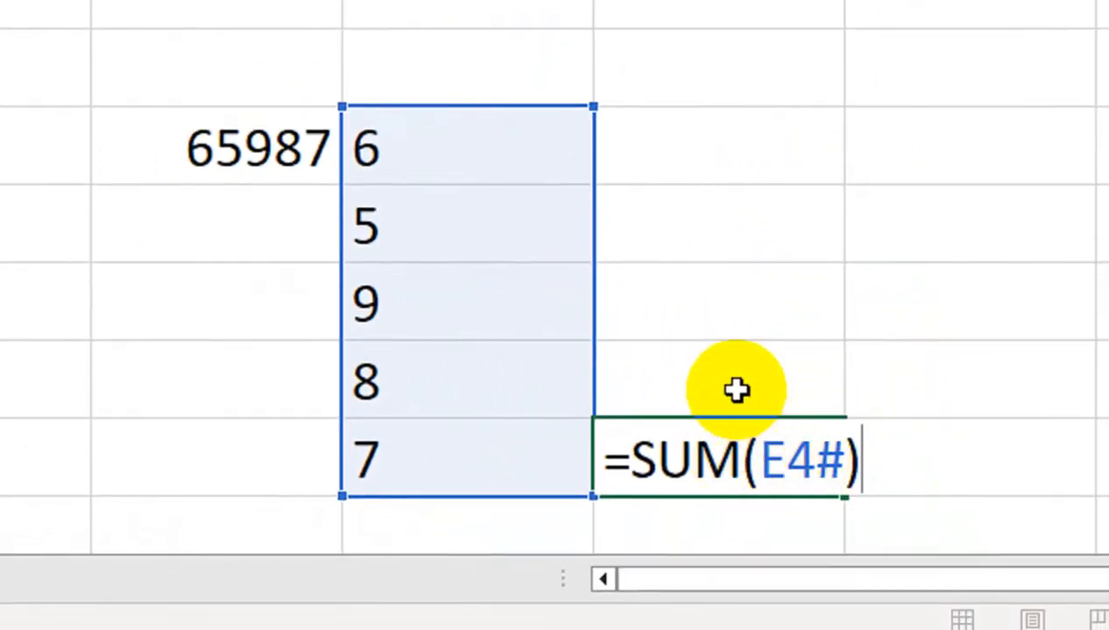
key(Return)
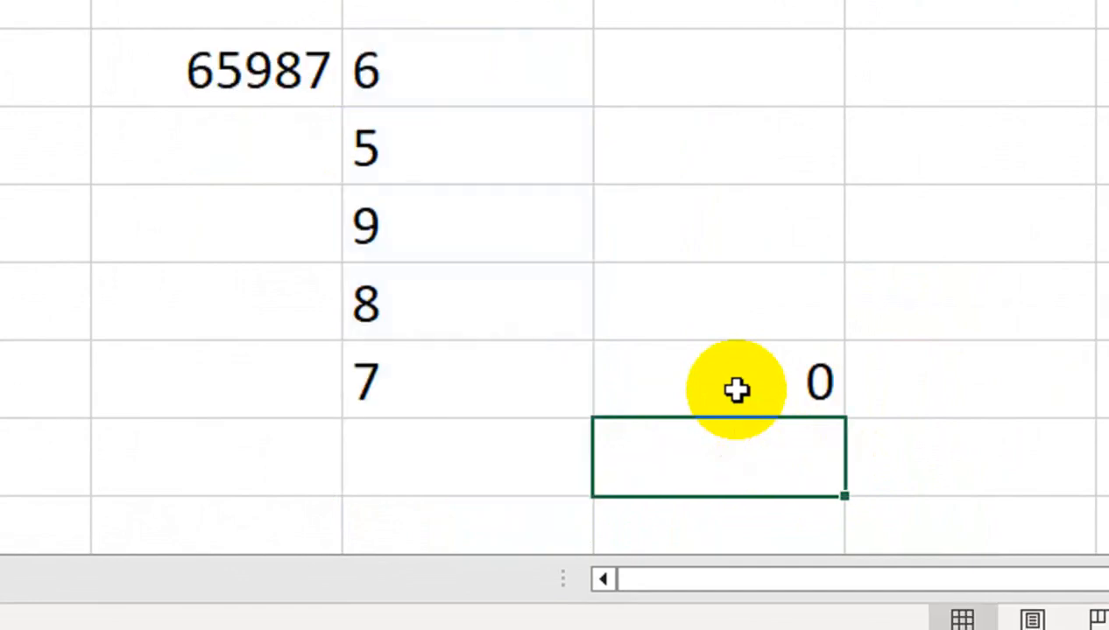
click(729, 384)
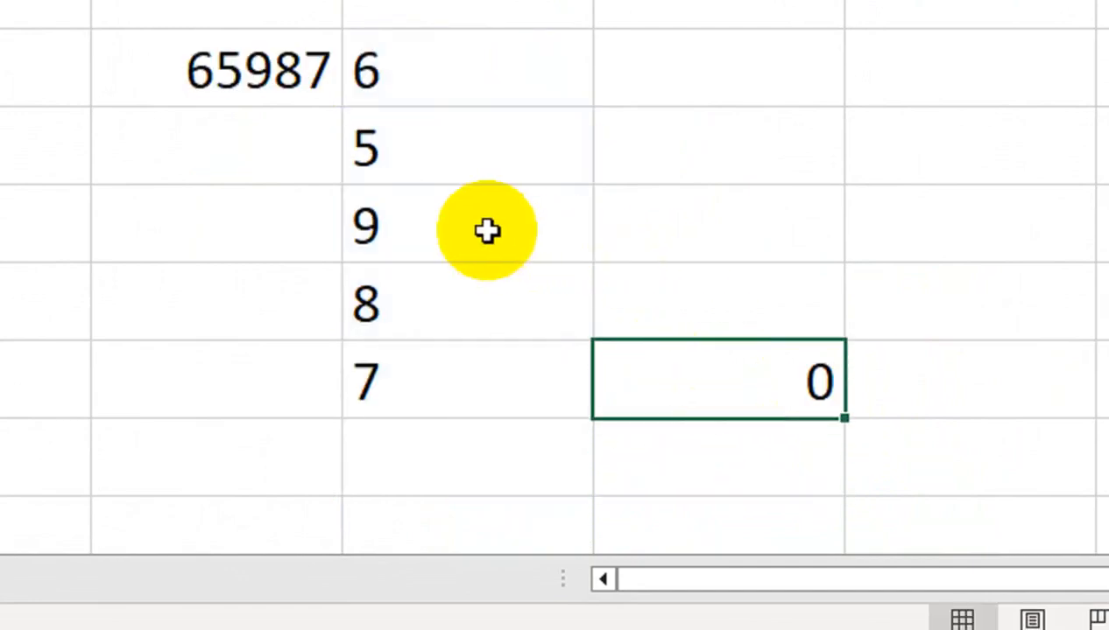
click(411, 89)
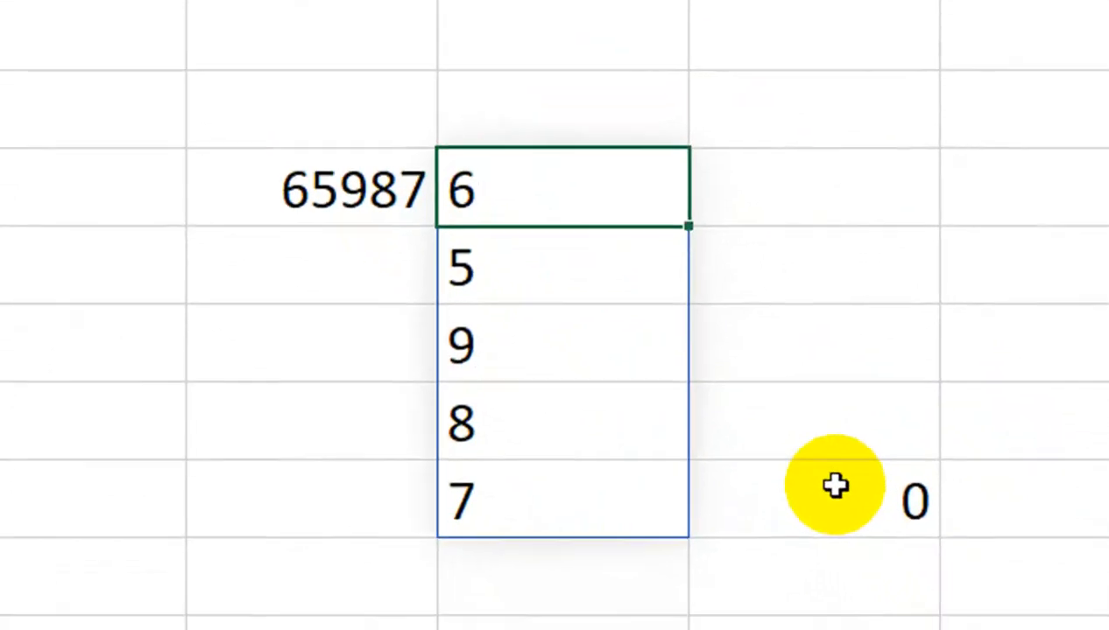
click(831, 474)
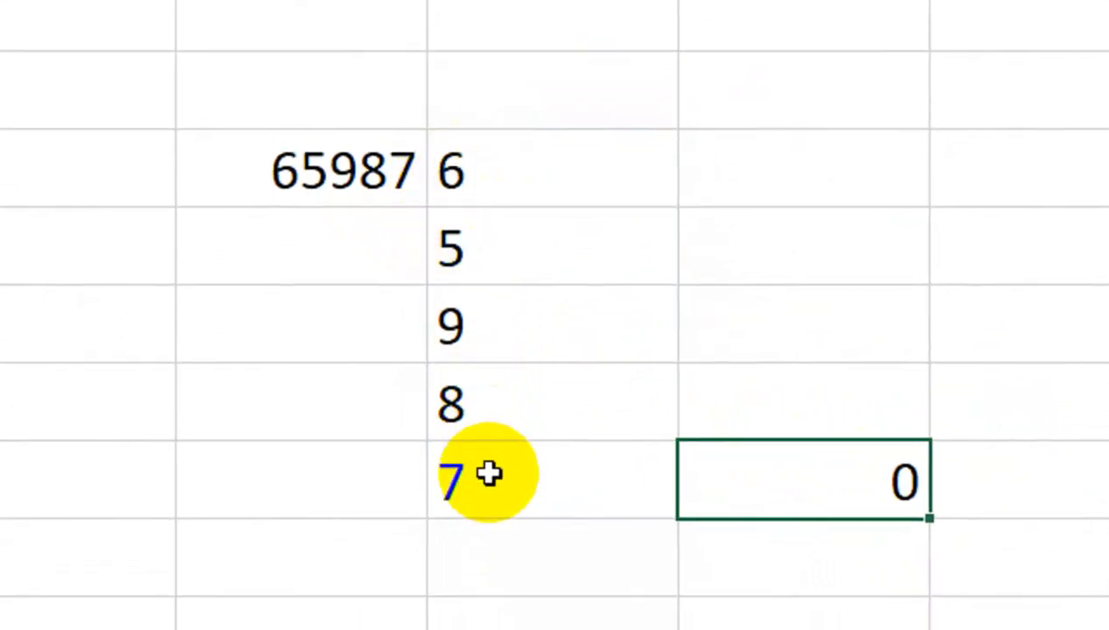
double_click(779, 477)
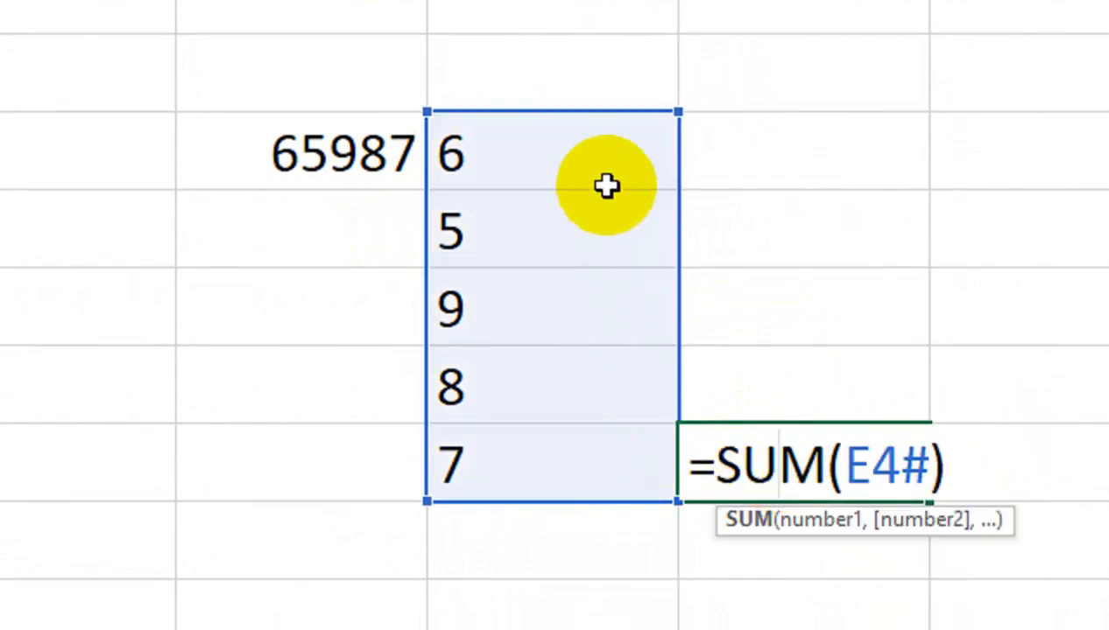
key(Return)
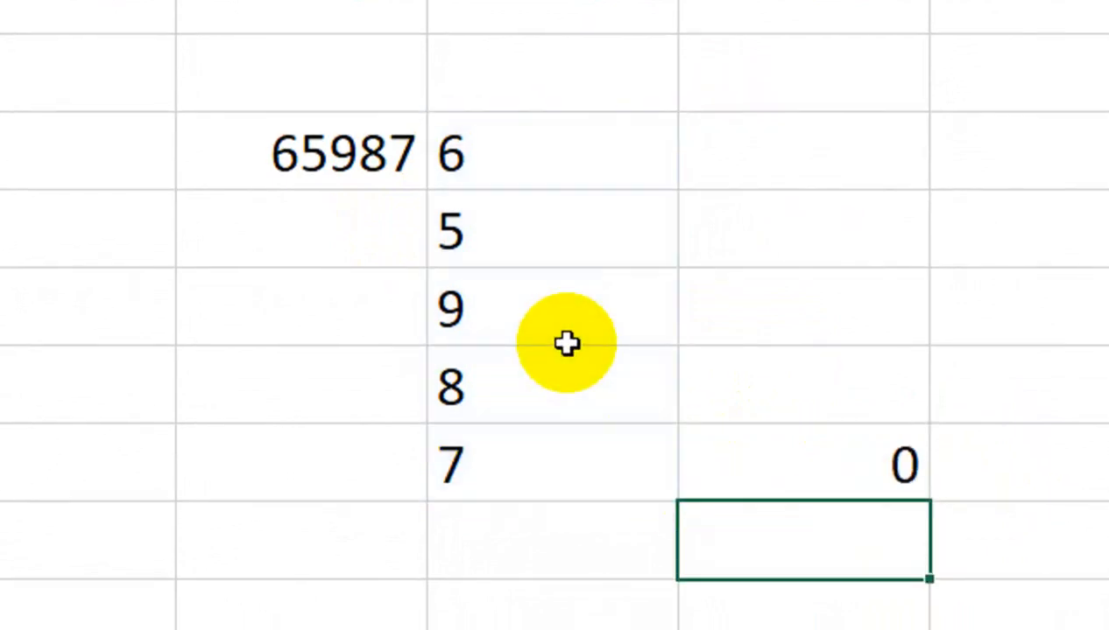
Step: Convert the text digits to numbers inside the F8 formula by entering it as =SUM(VALUE(E4#))
double_click(692, 440)
click(826, 464)
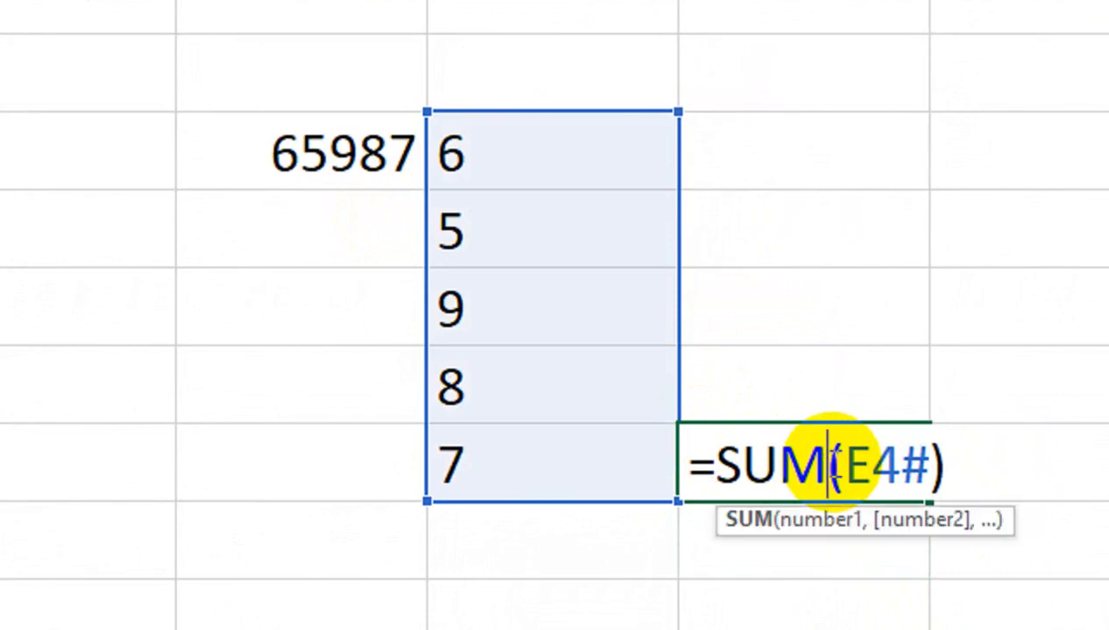
text(()
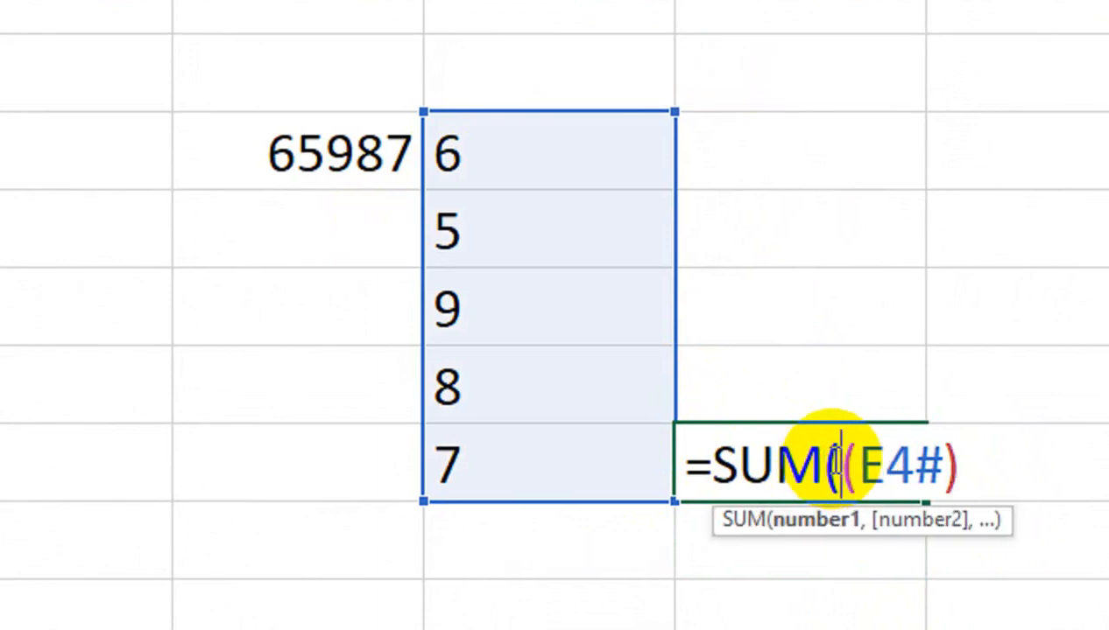
text(v)
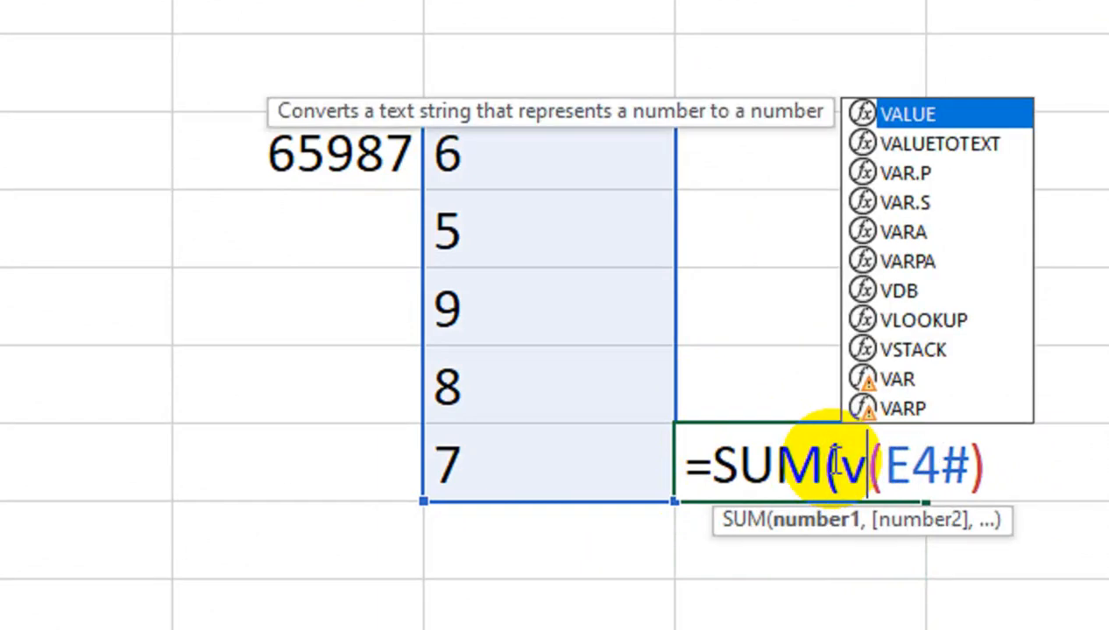
text(al)
key(Tab)
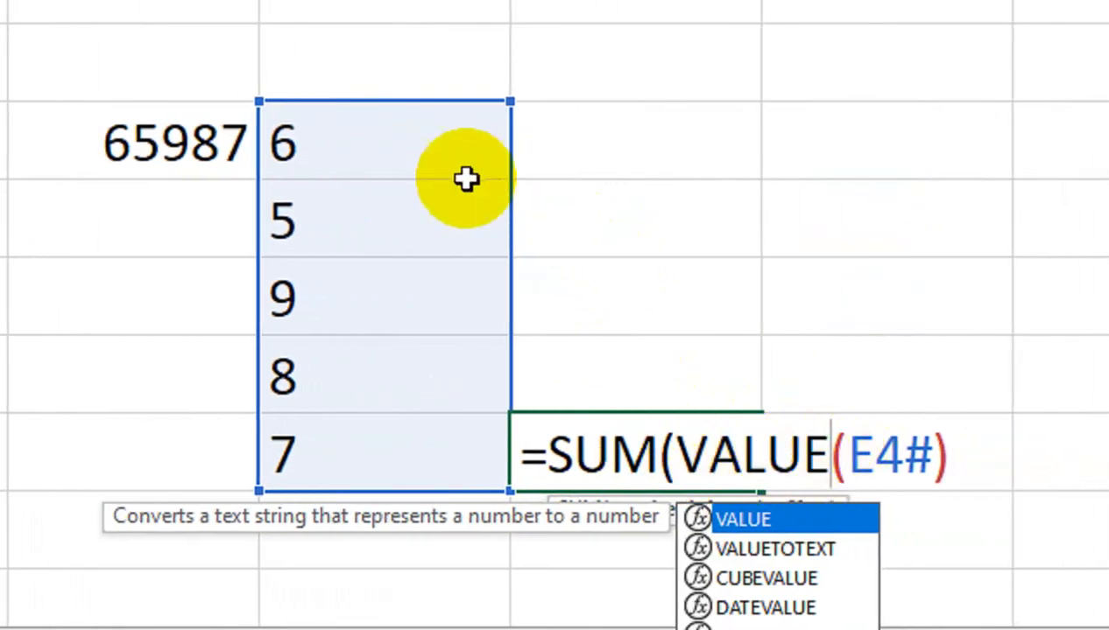
click(959, 455)
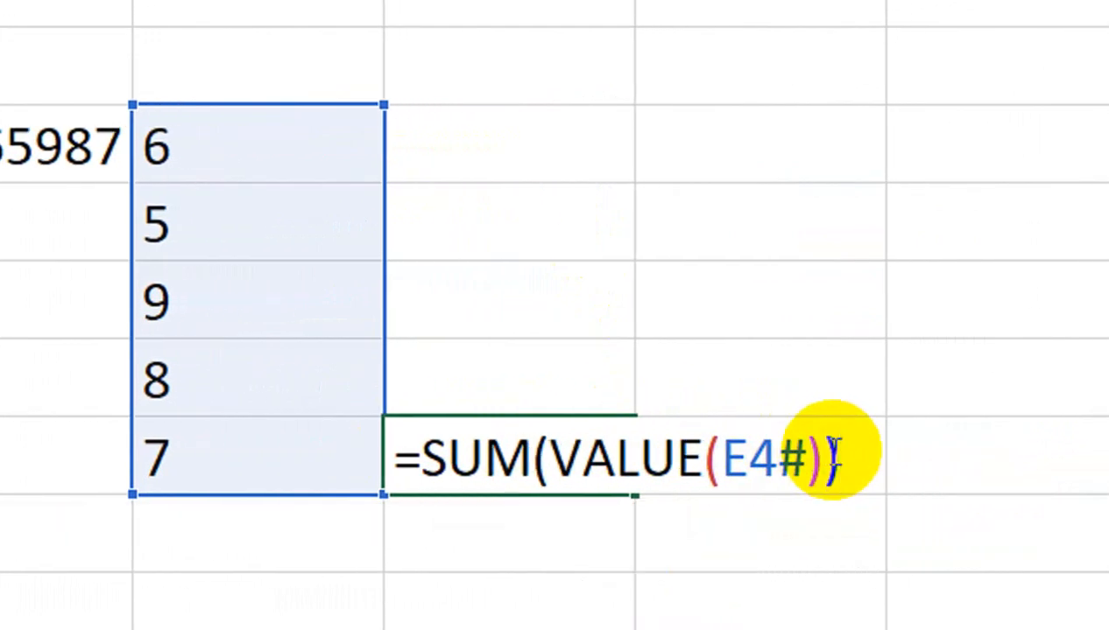
key(Return)
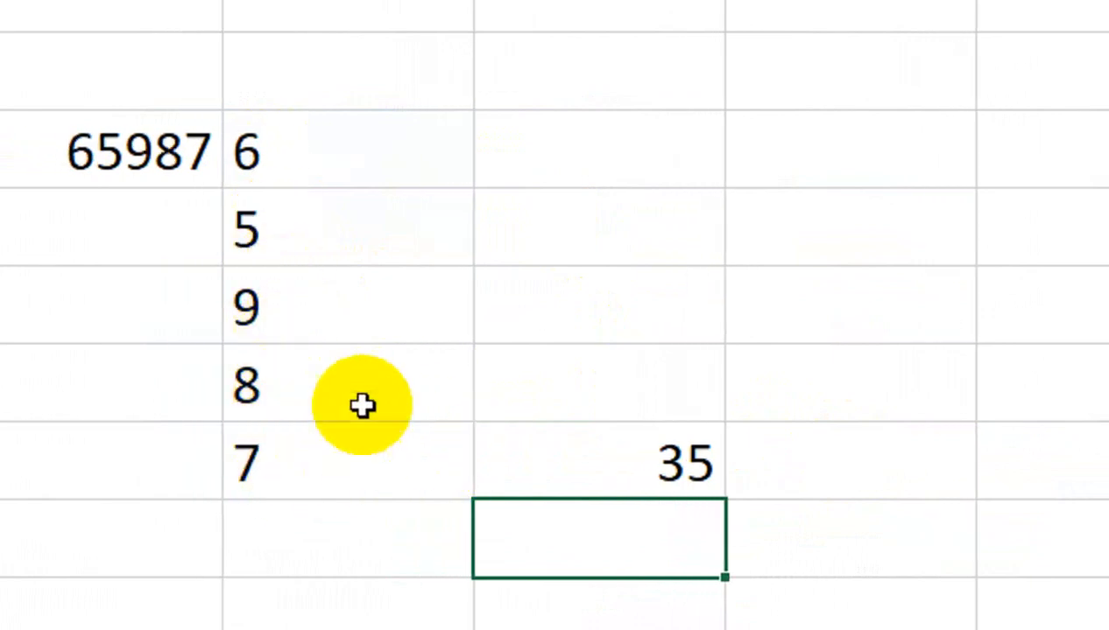
Step: Test the digit sum in F8 by changing the number in D4 to 5555 and 236
click(178, 156)
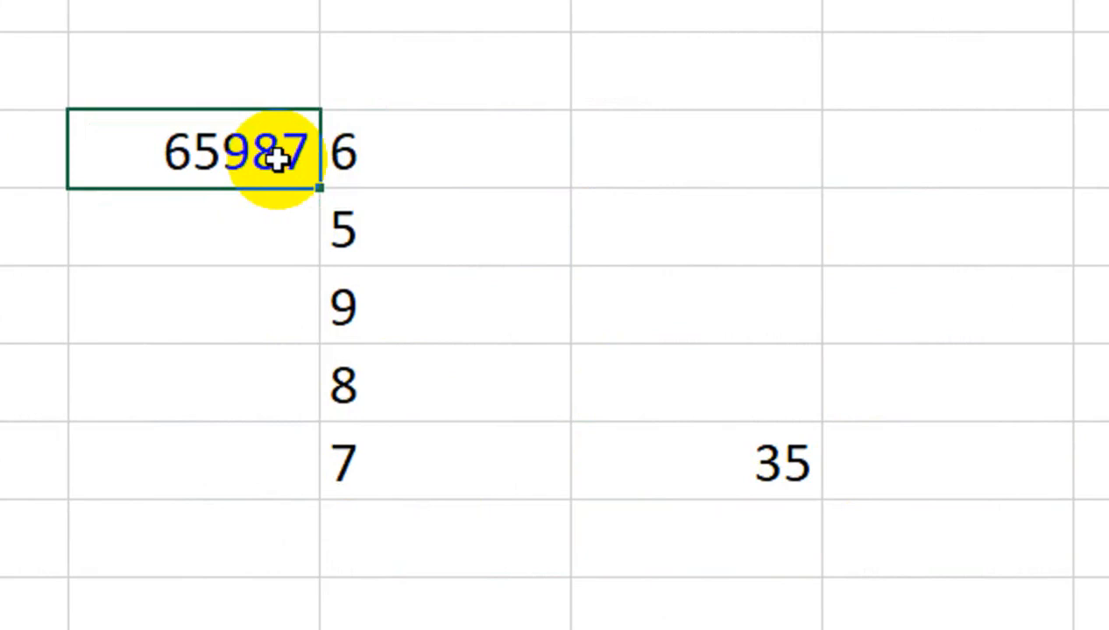
text(5555)
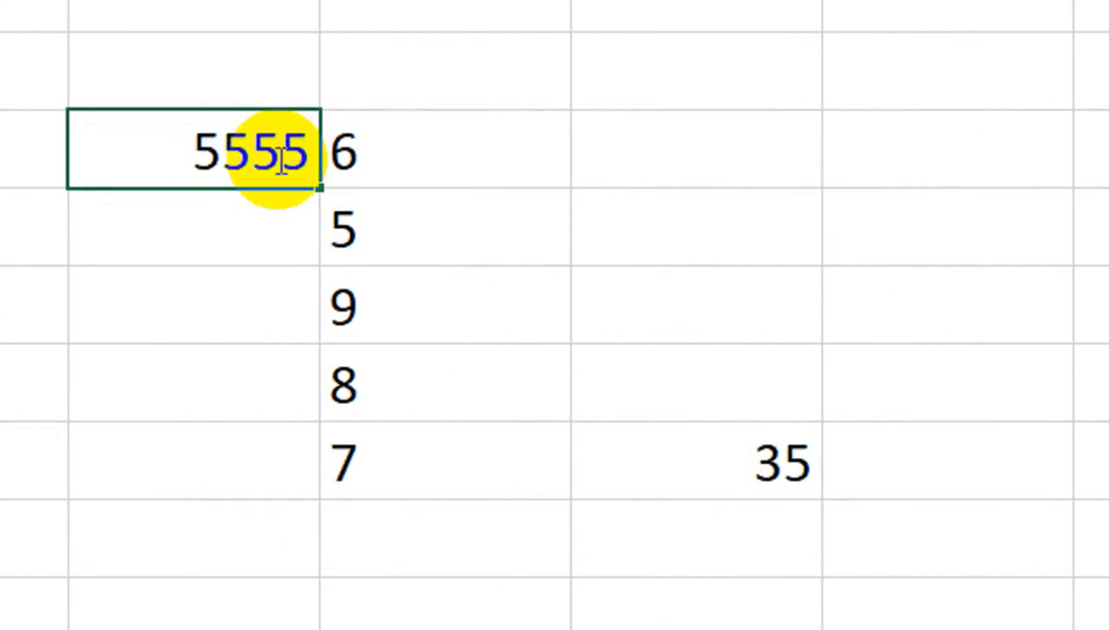
key(Return)
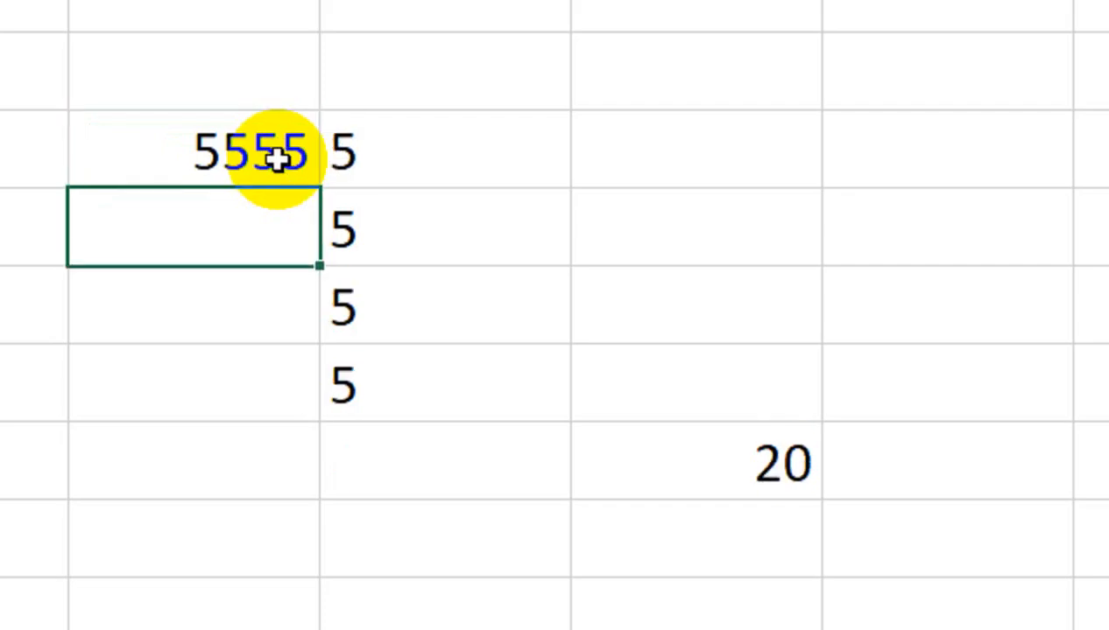
click(277, 157)
text(236)
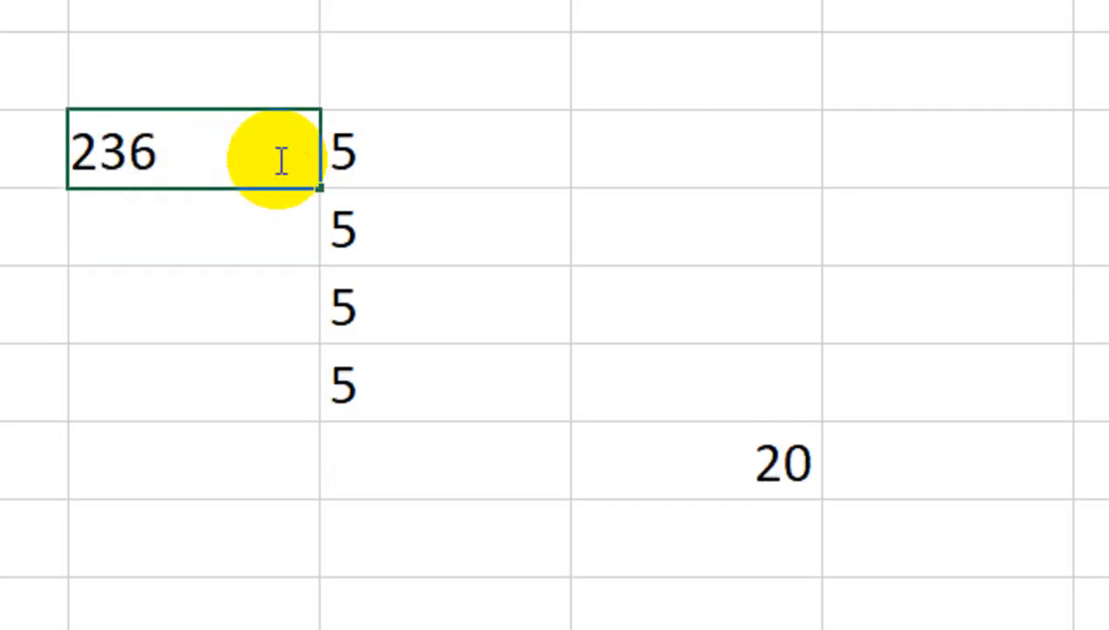
key(Return)
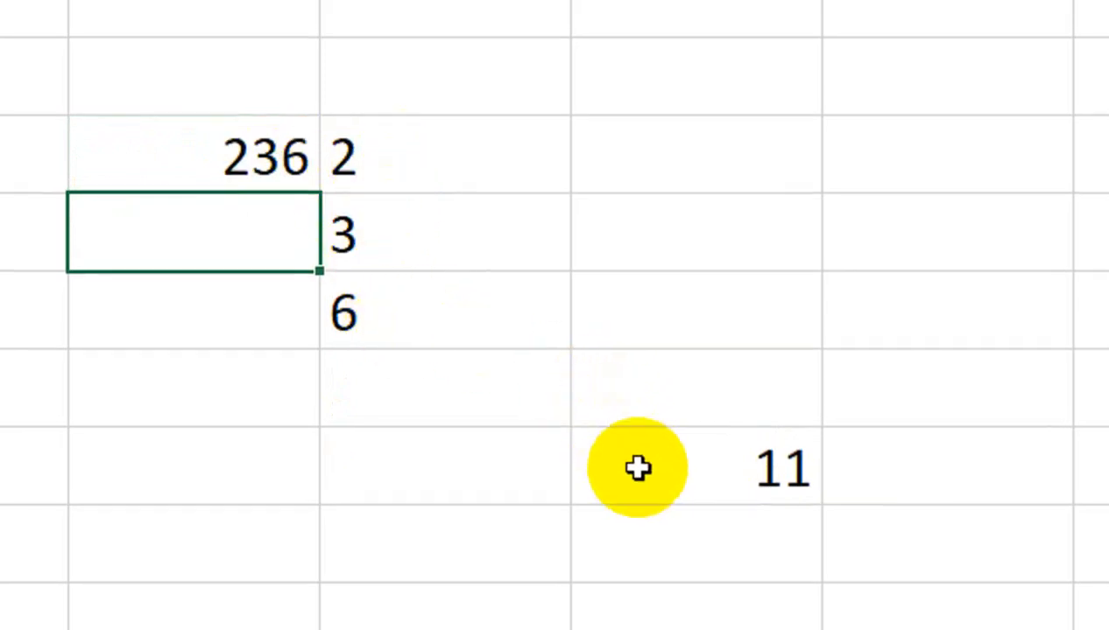
Step: Switch to Sheet1, where the list of numbers is stored
drag(404, 156, 404, 313)
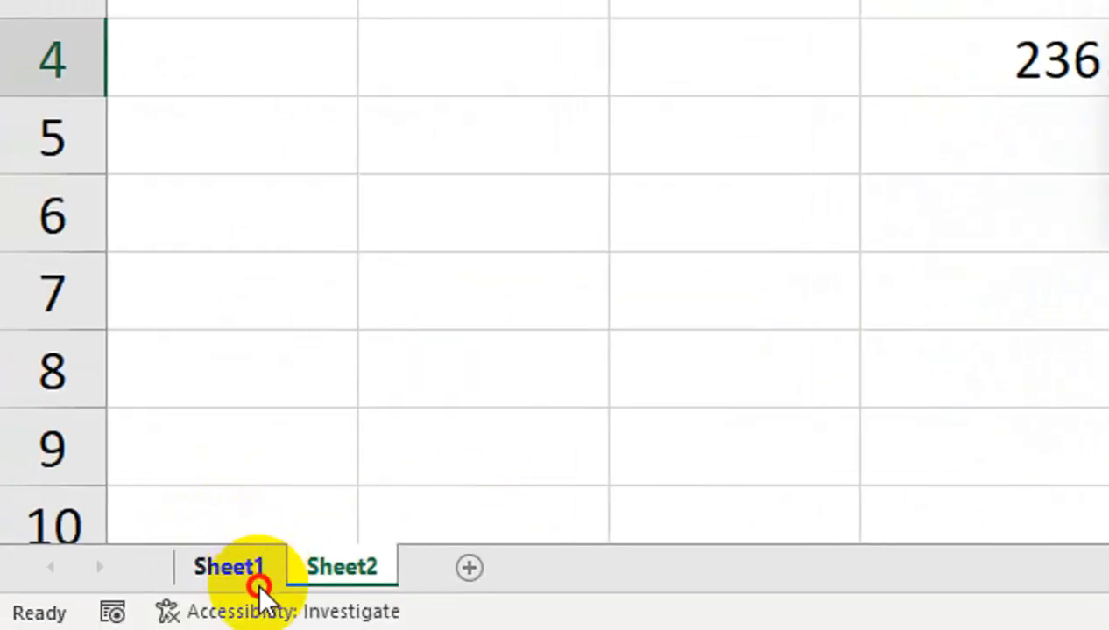
click(257, 585)
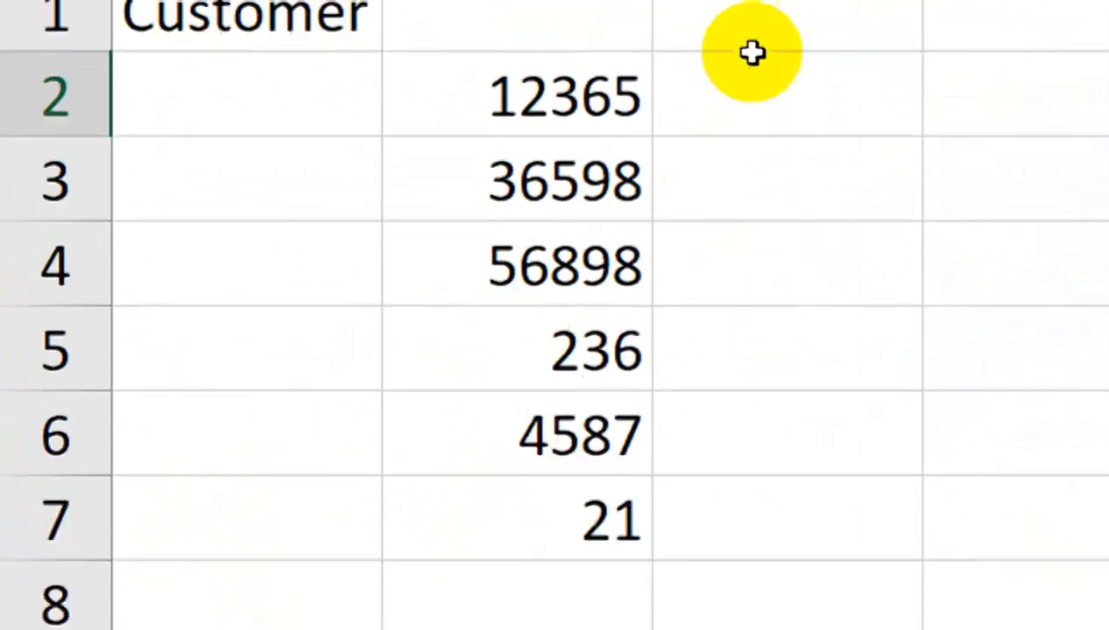